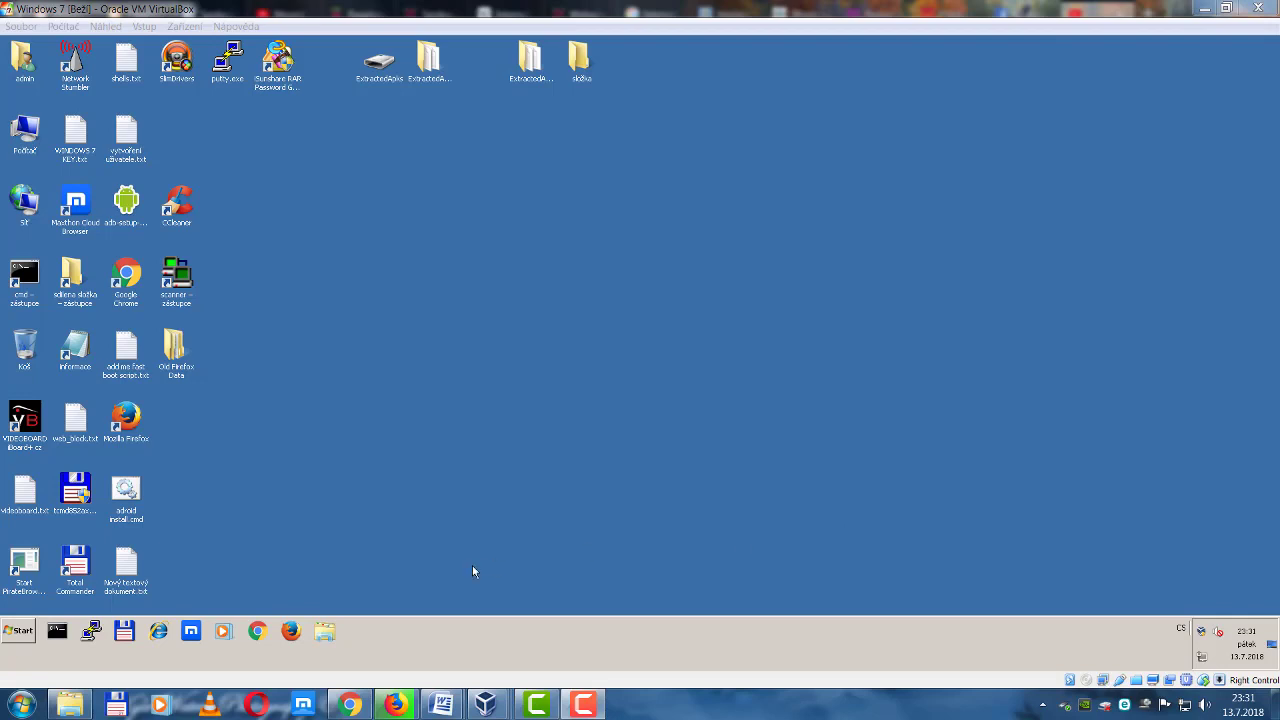
Launch the System Configuration utility by running msconfig
left_click(15, 632)
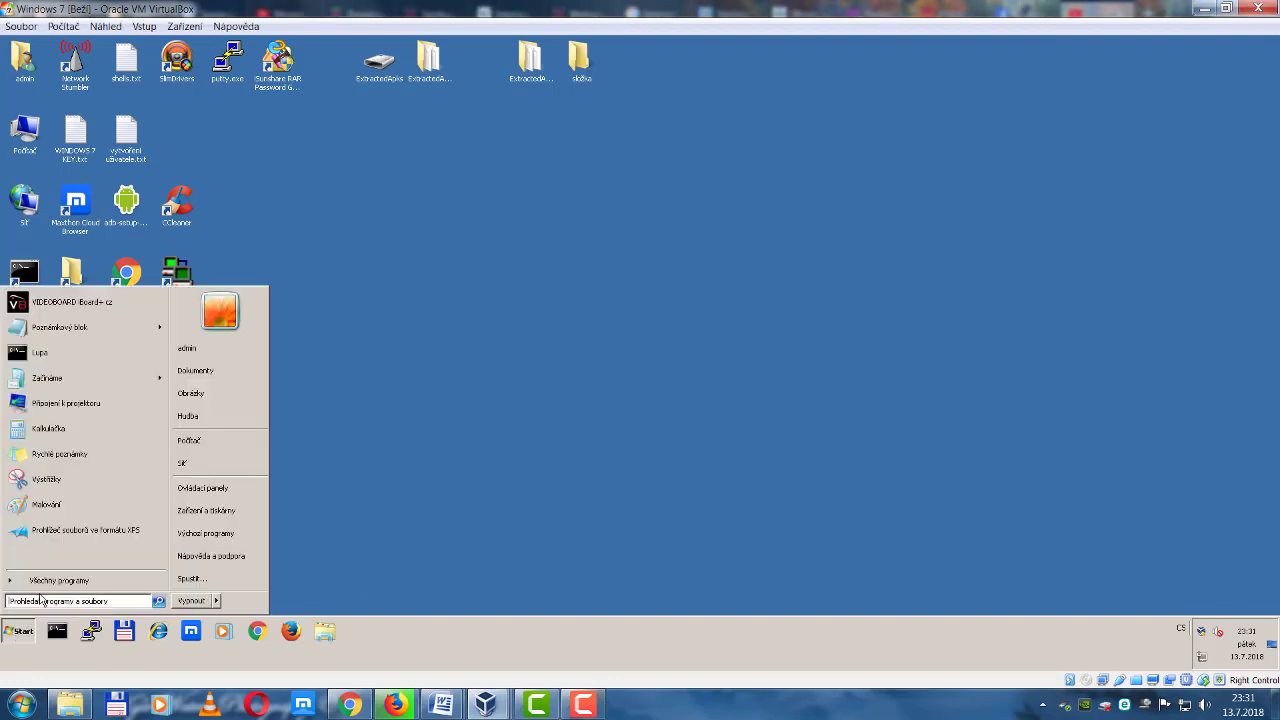
left_click(416, 505)
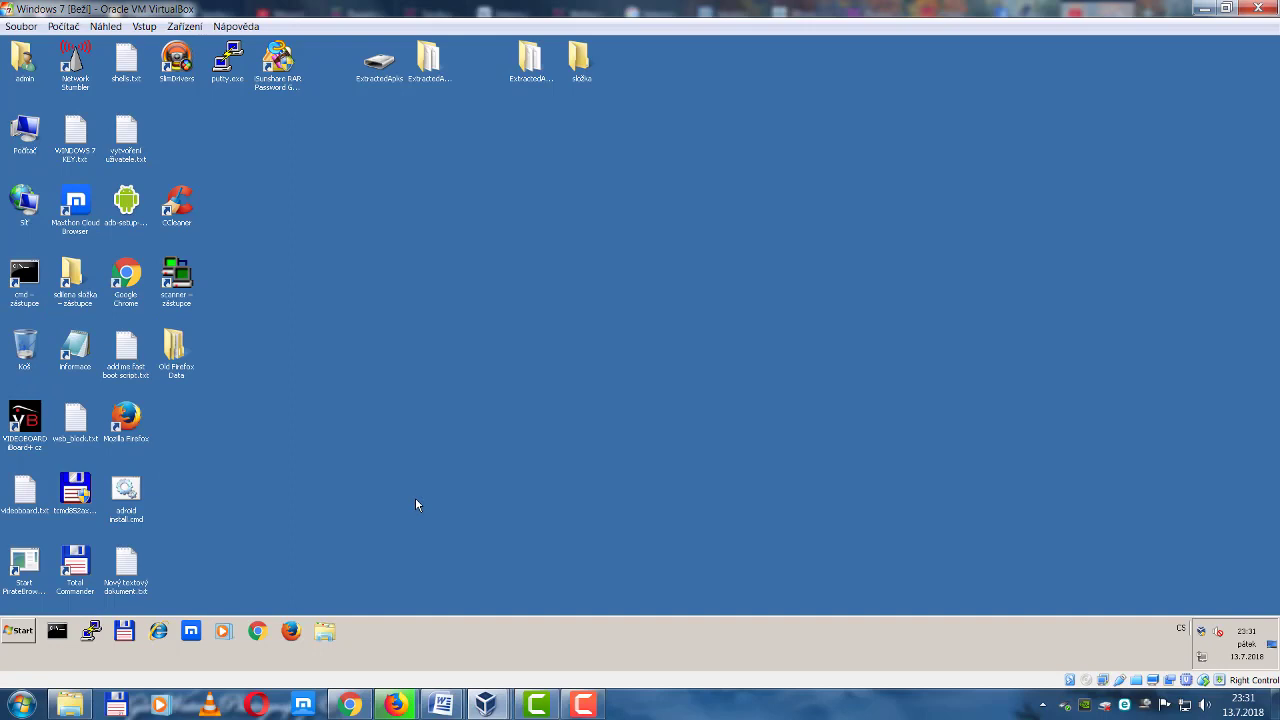
key("super+r")
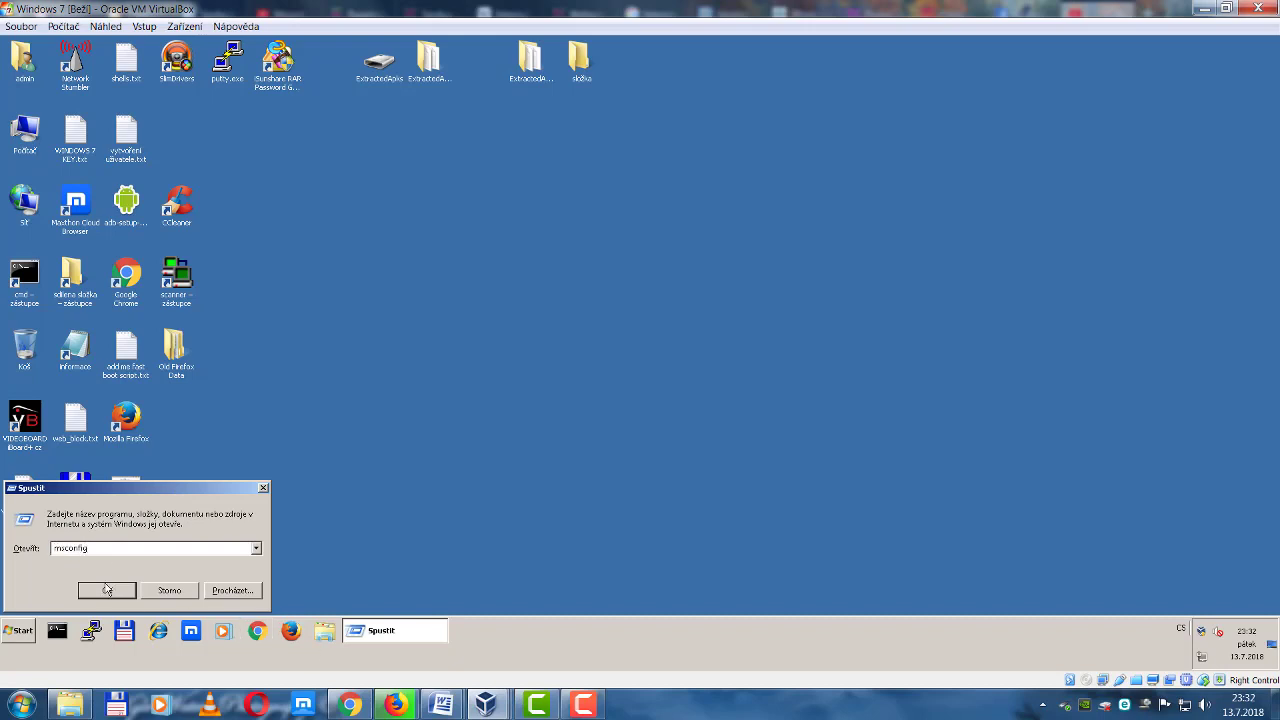
key("Return")
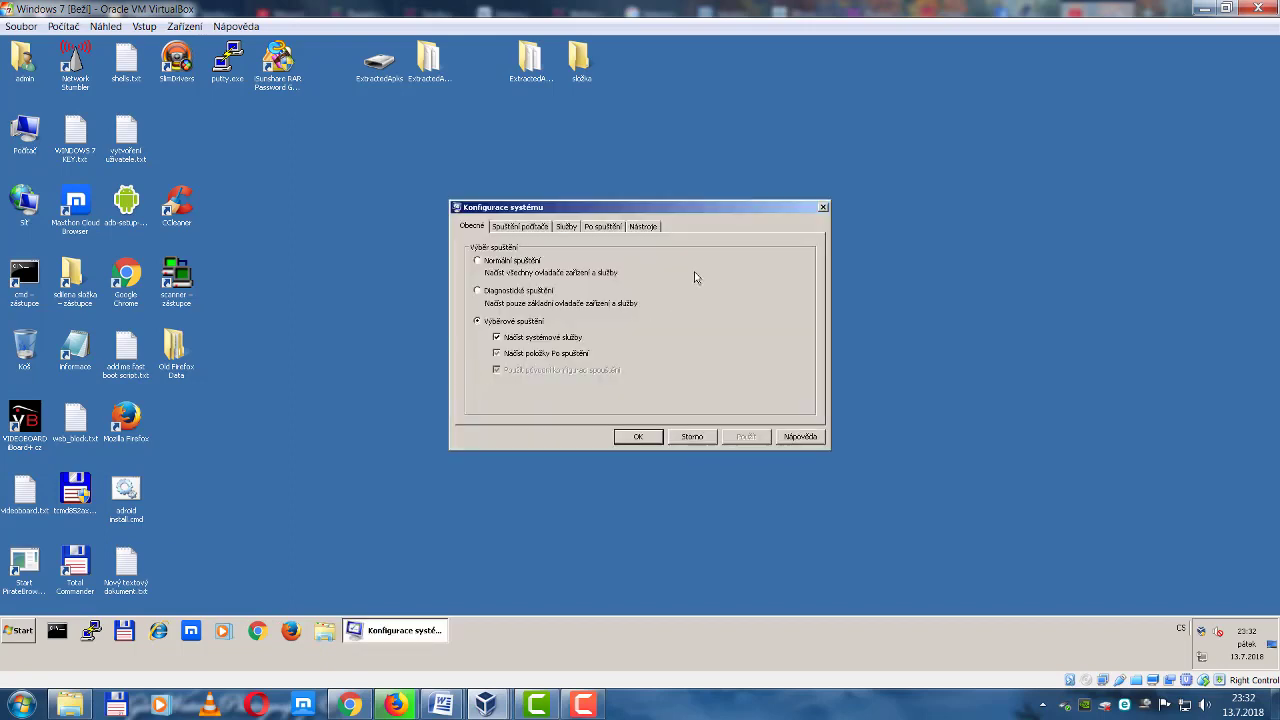
Examine the startup items, services and tools in System Configuration, and close the dialog
left_click(600, 227)
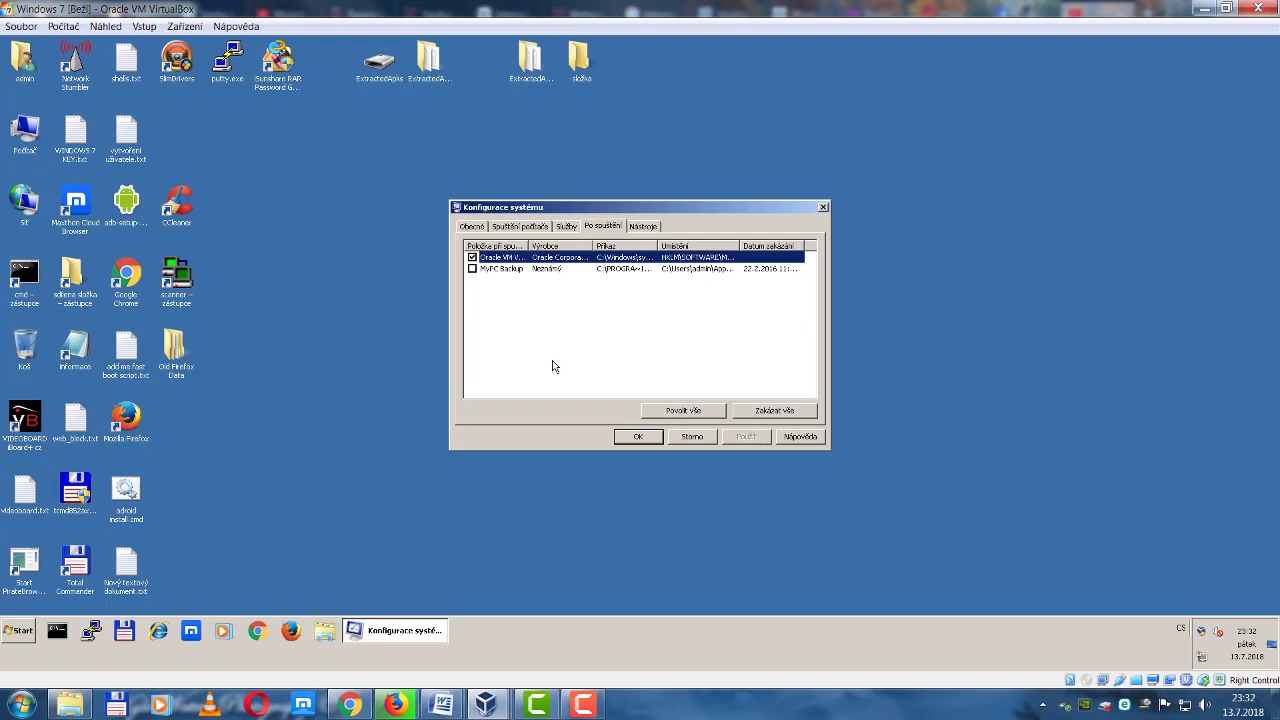
left_click(567, 227)
left_click(645, 227)
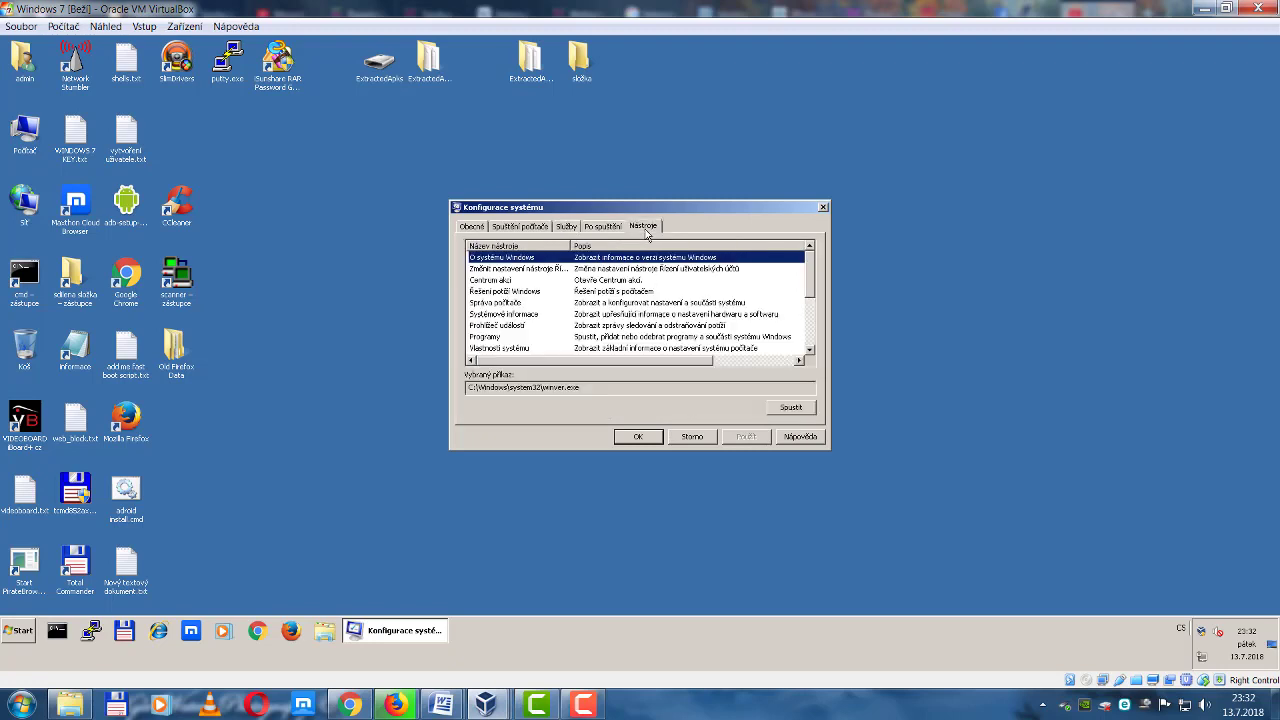
left_click(606, 227)
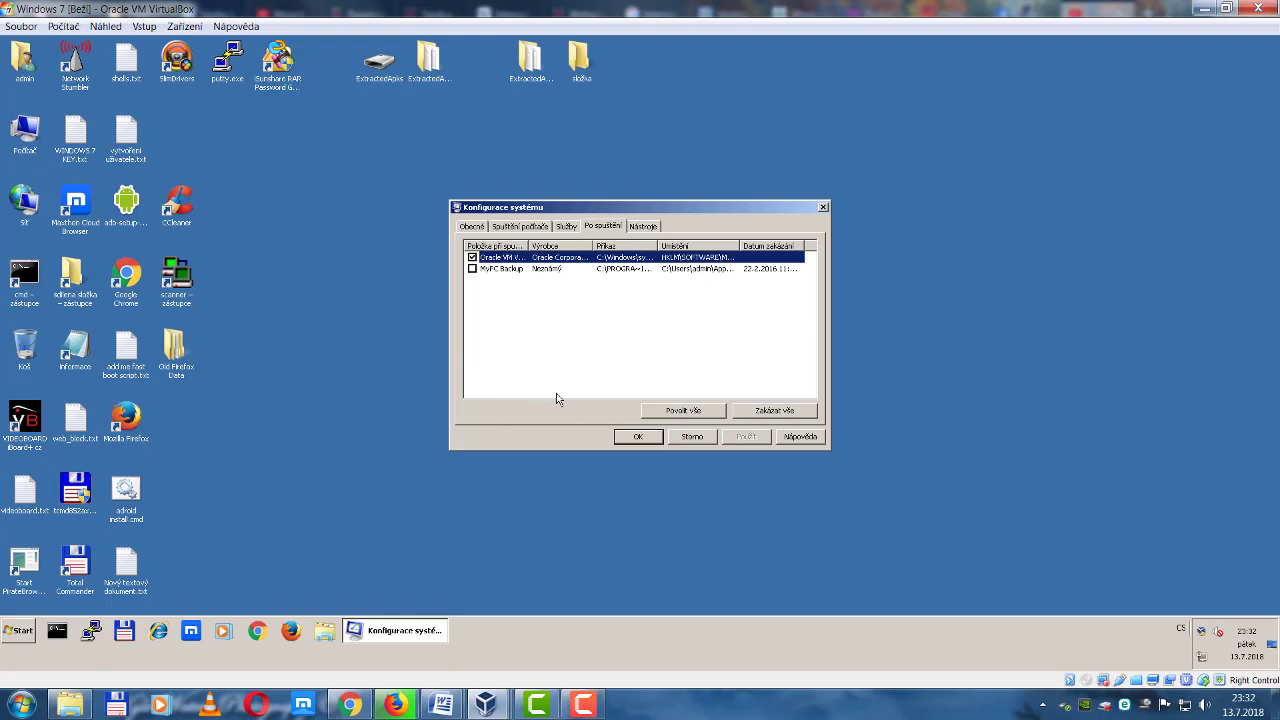
left_click(638, 436)
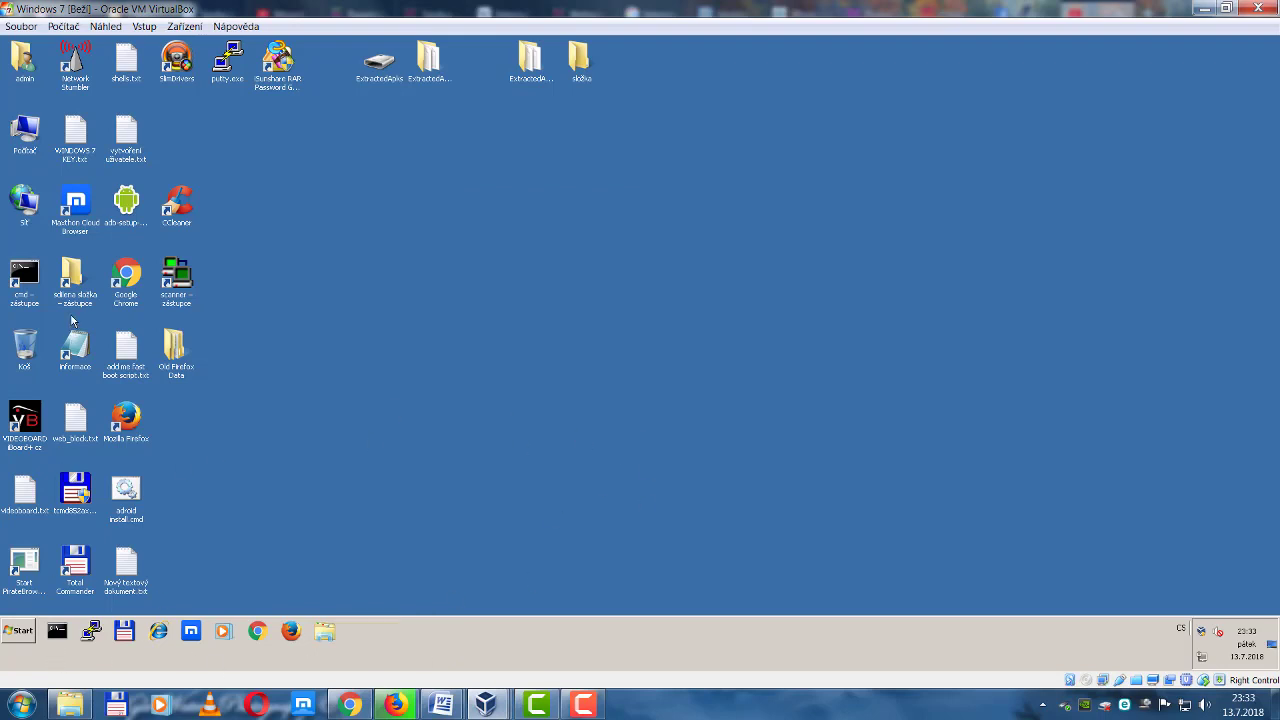
Open the computer's advanced system settings and display the performance options for visual effects
right_click(33, 133)
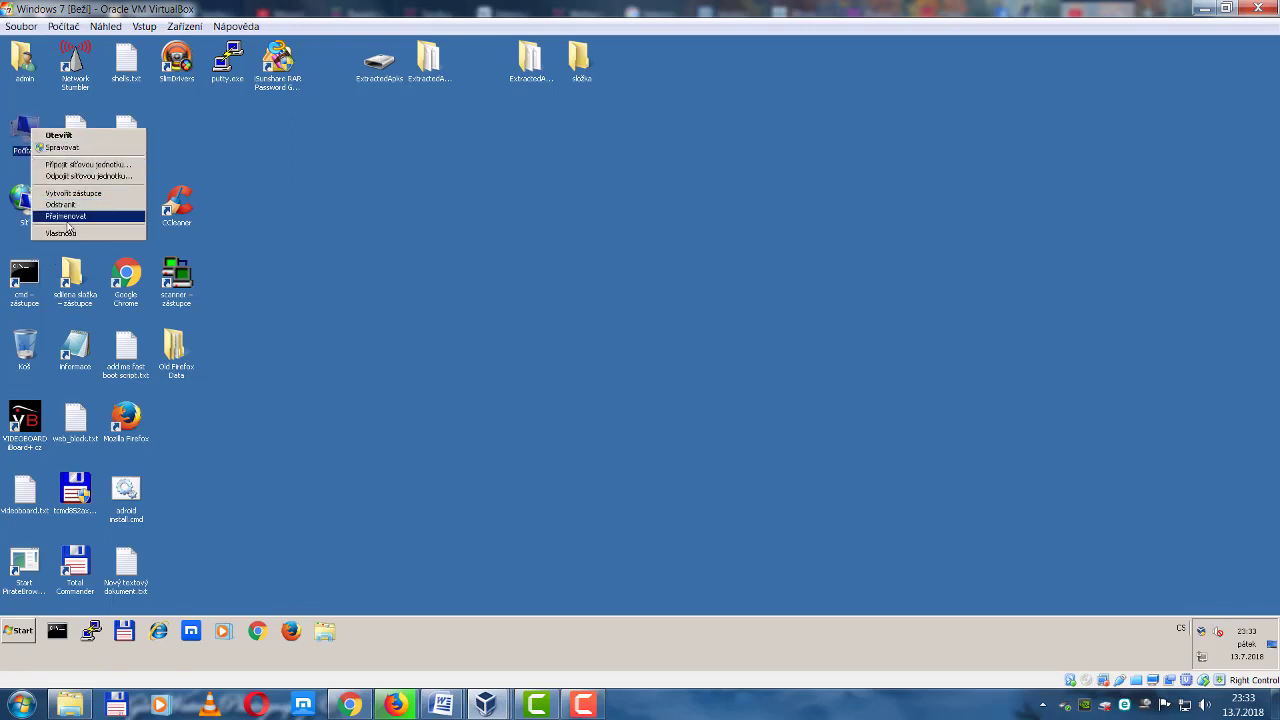
left_click(68, 235)
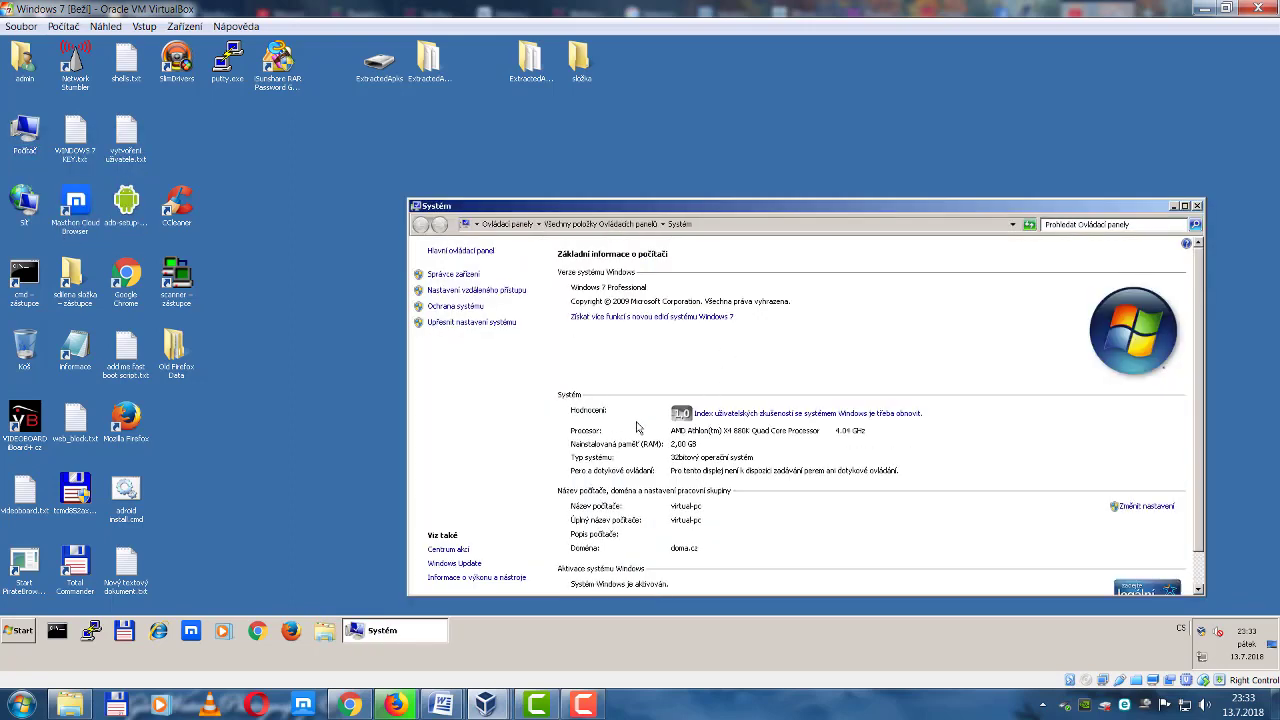
left_click(503, 323)
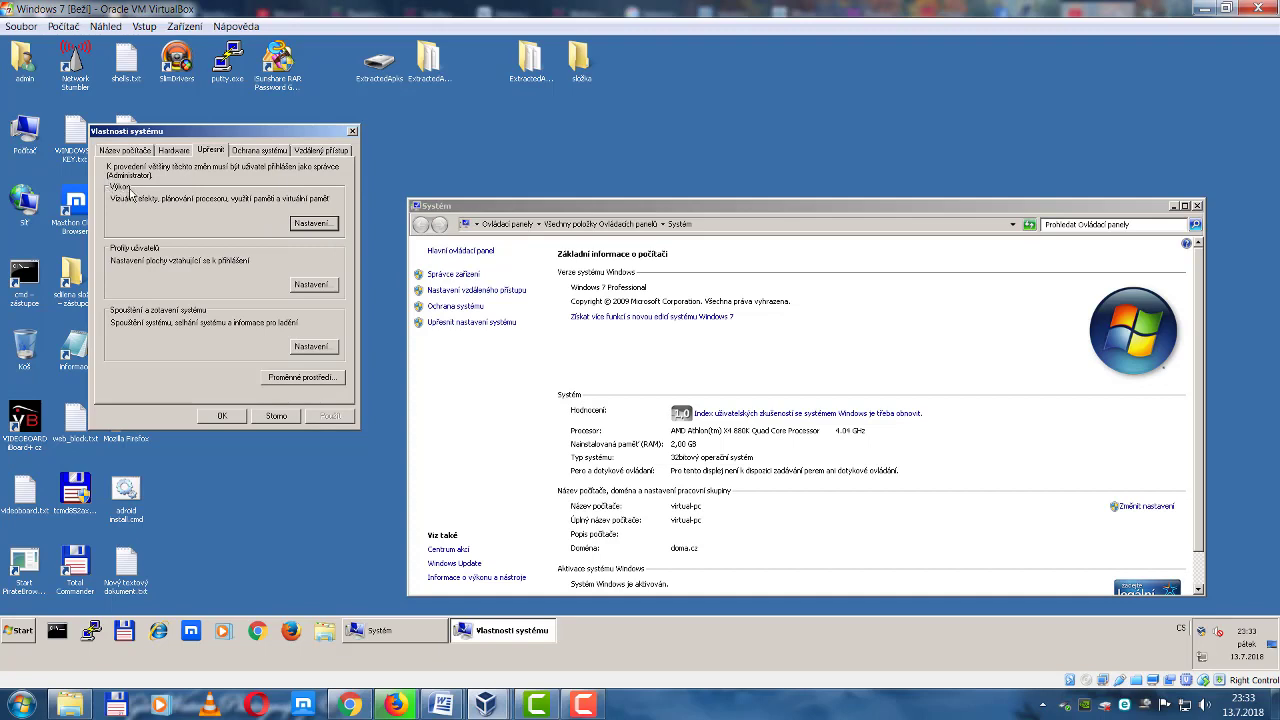
left_click(307, 226)
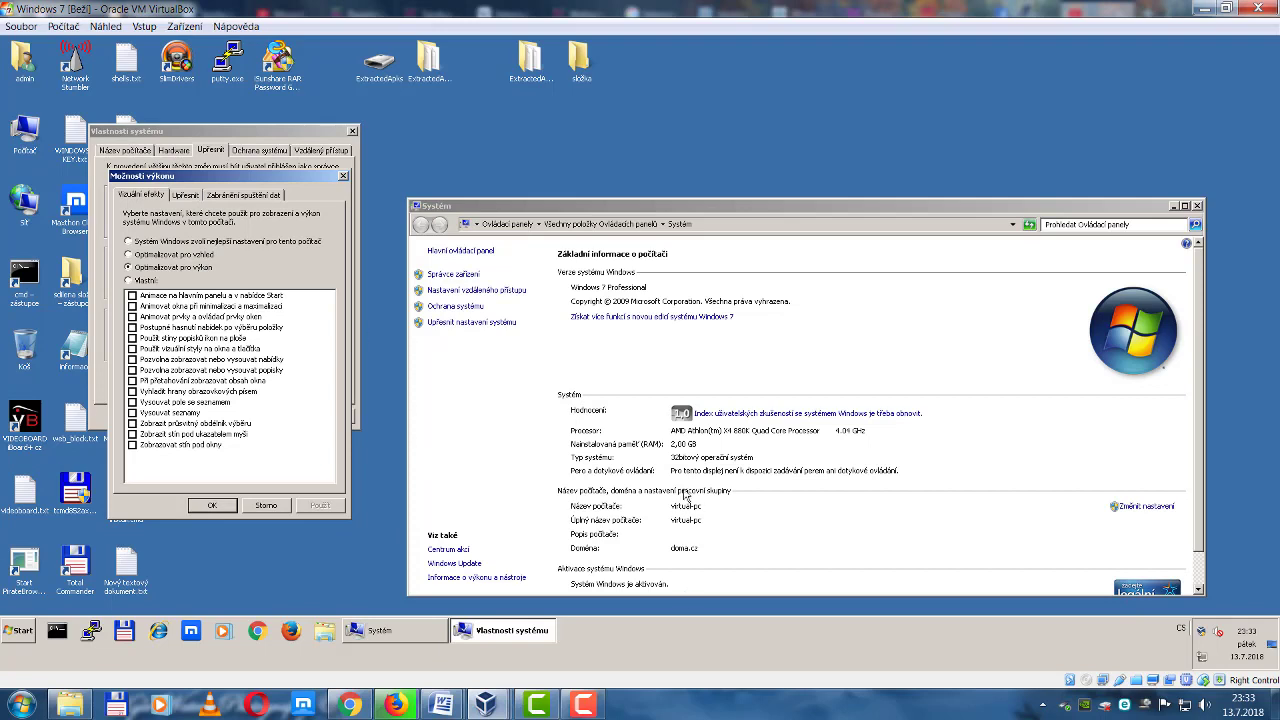
Make sure the virtual memory settings let Windows automatically manage the paging file size for all drives, and confirm them
left_click(188, 196)
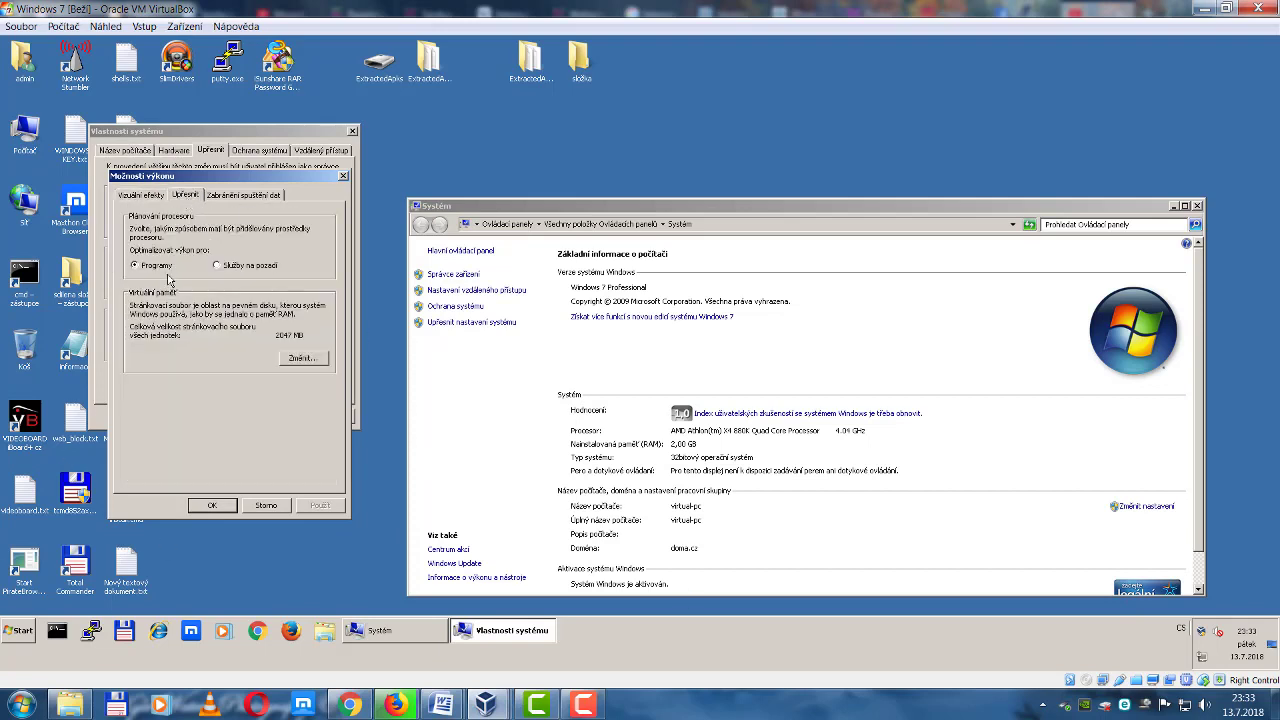
left_click(306, 360)
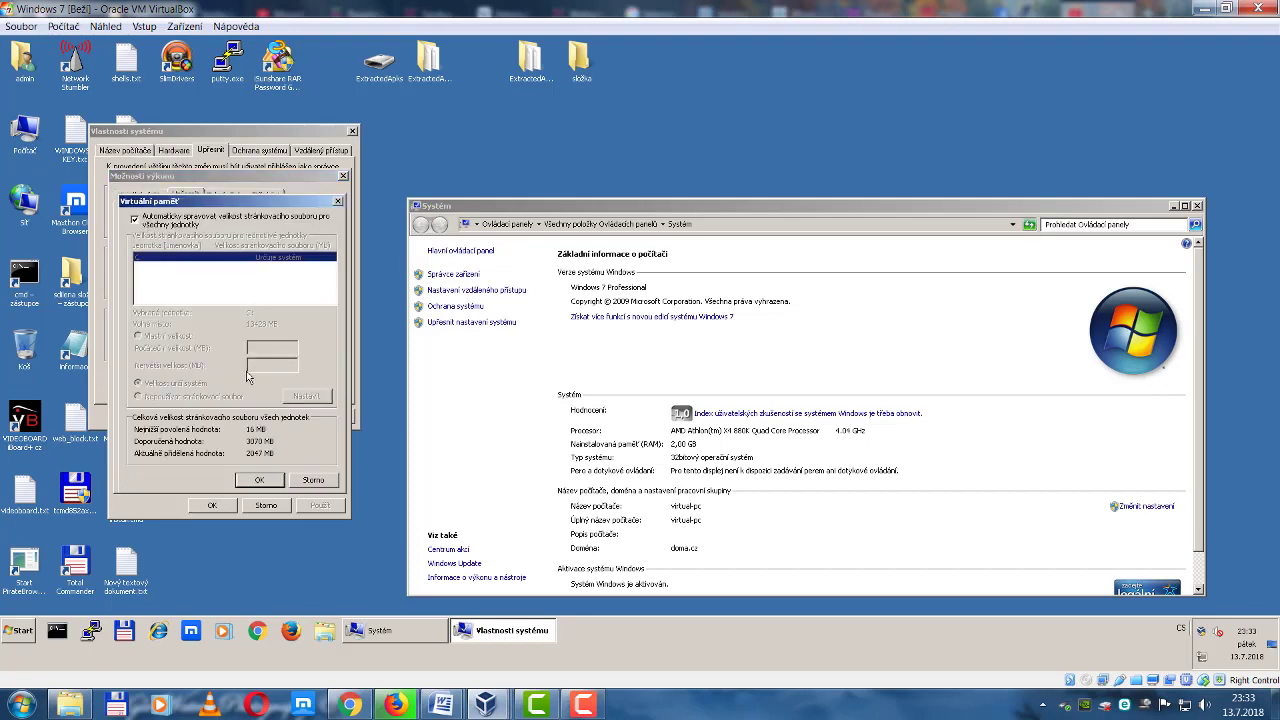
left_click(136, 220)
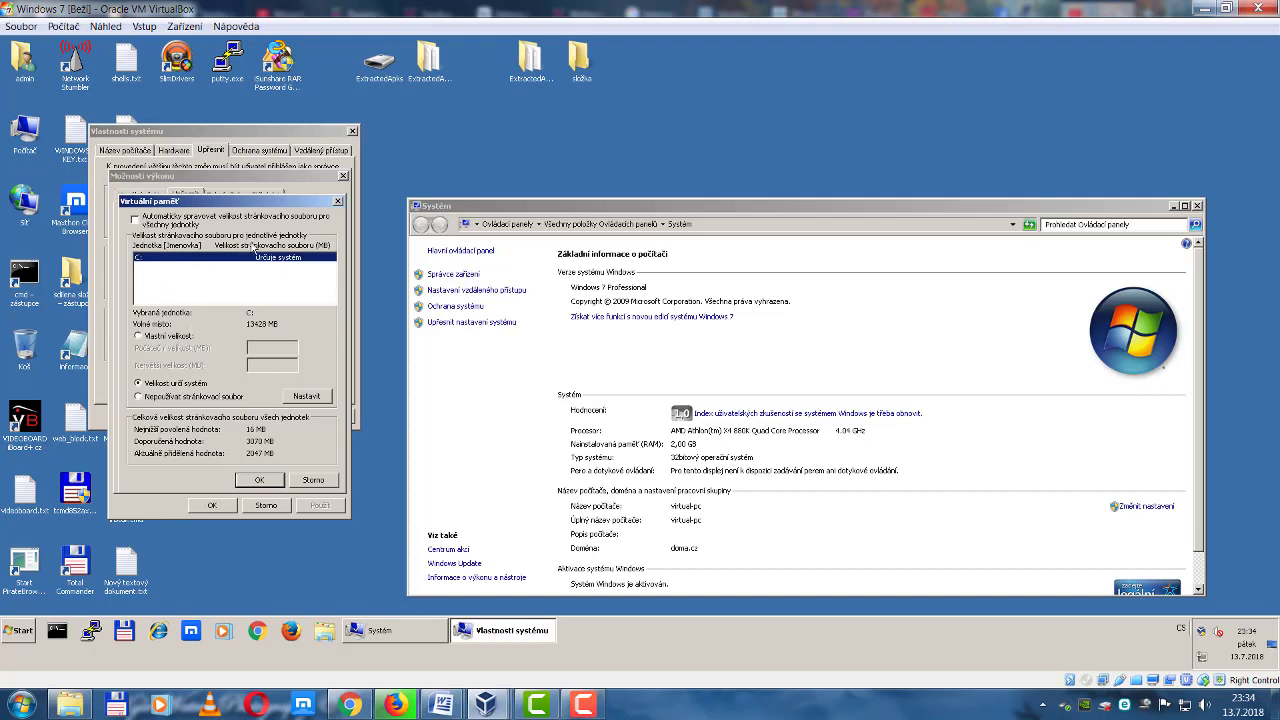
left_click(136, 219)
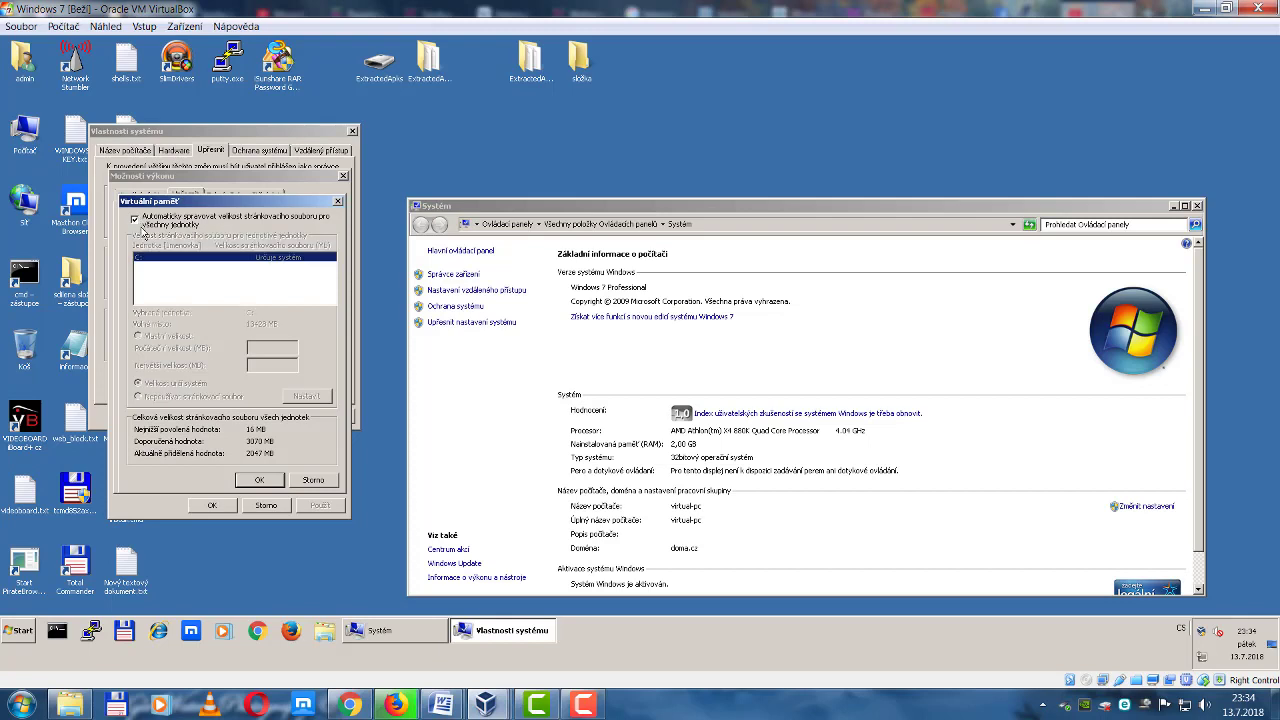
left_click(258, 481)
left_click(721, 381)
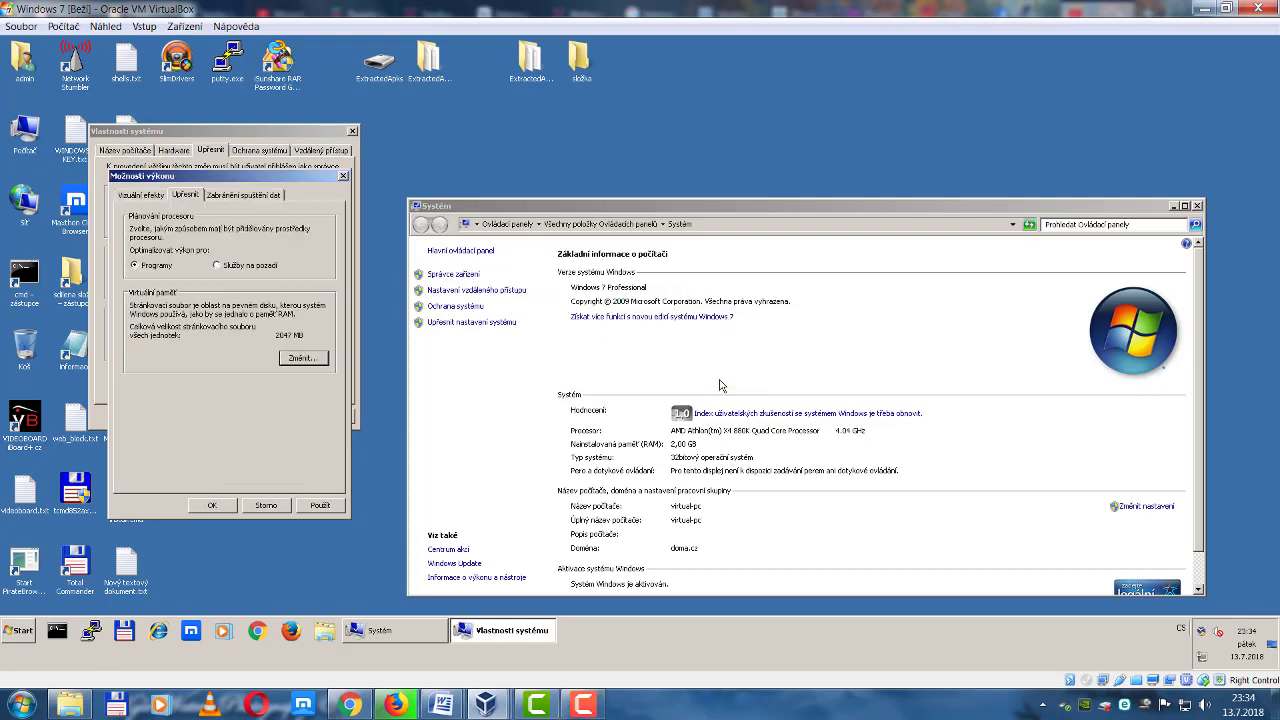
Look through the data execution prevention, advanced and visual effects options, and close the performance options
left_click(243, 195)
left_click(186, 195)
left_click(163, 197)
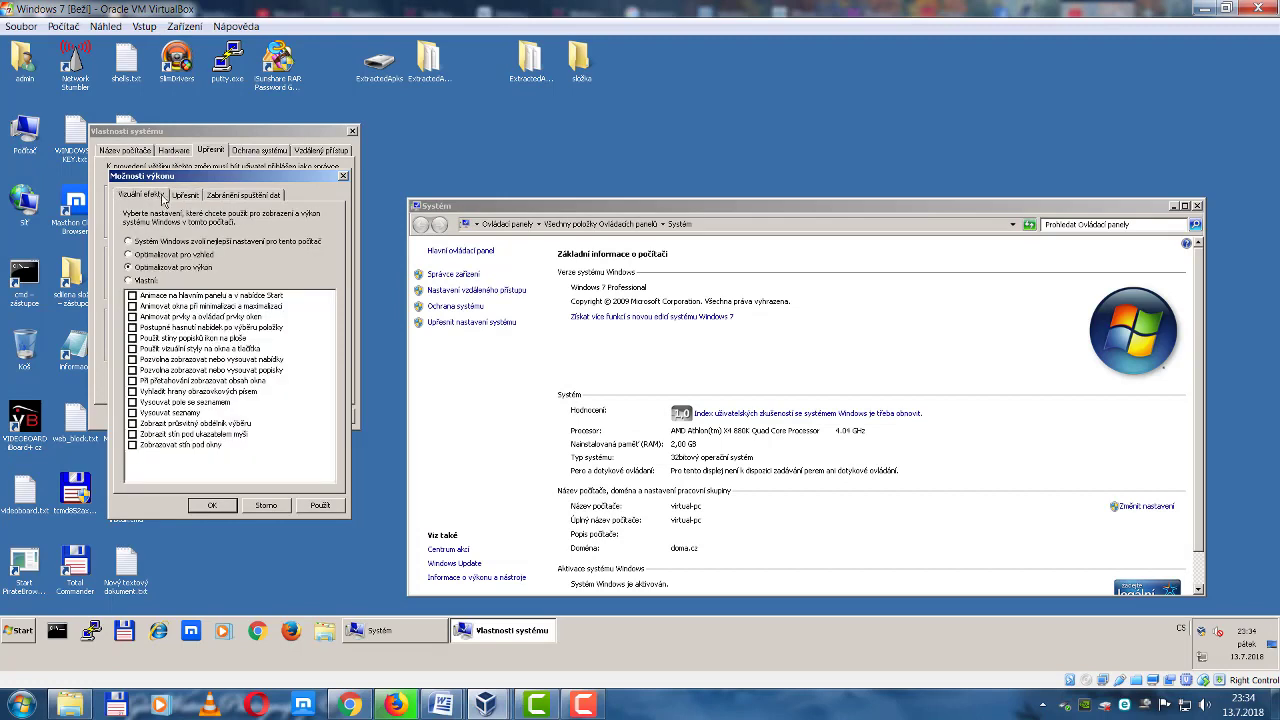
left_click(345, 177)
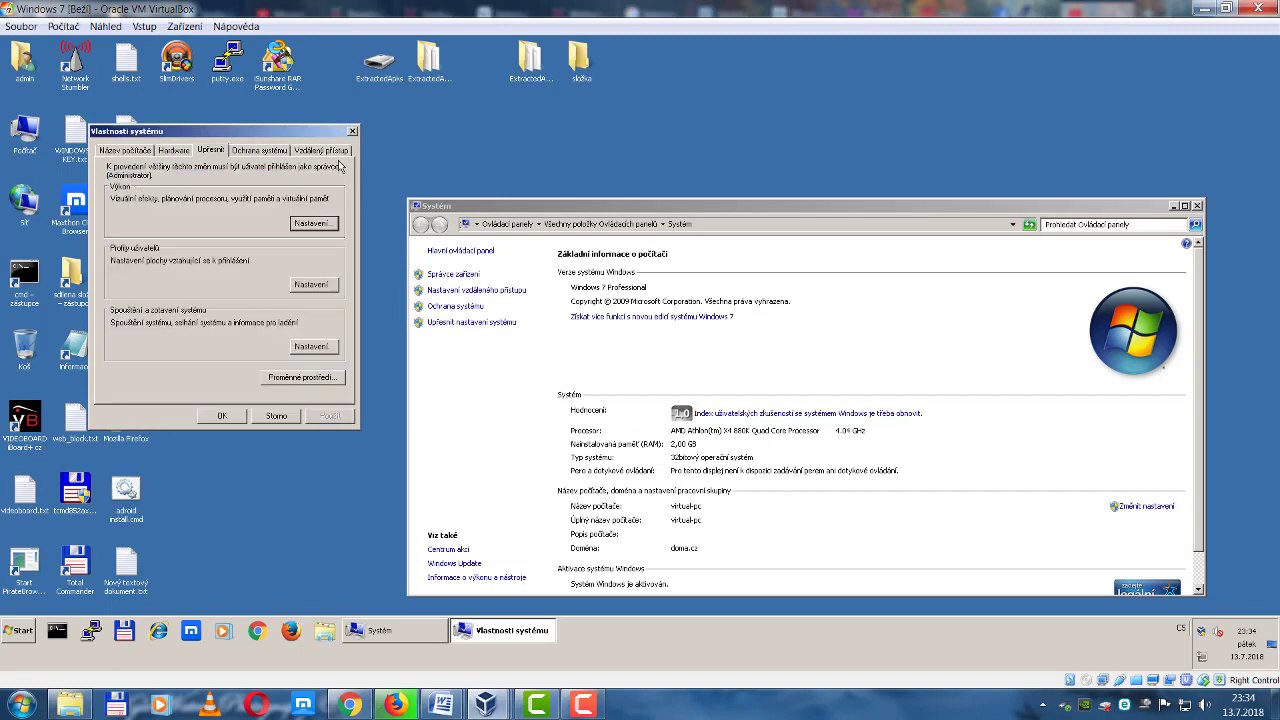
Disallow Remote Desktop connections to this computer, apply the change, postpone the restart and close the System window
left_click(320, 152)
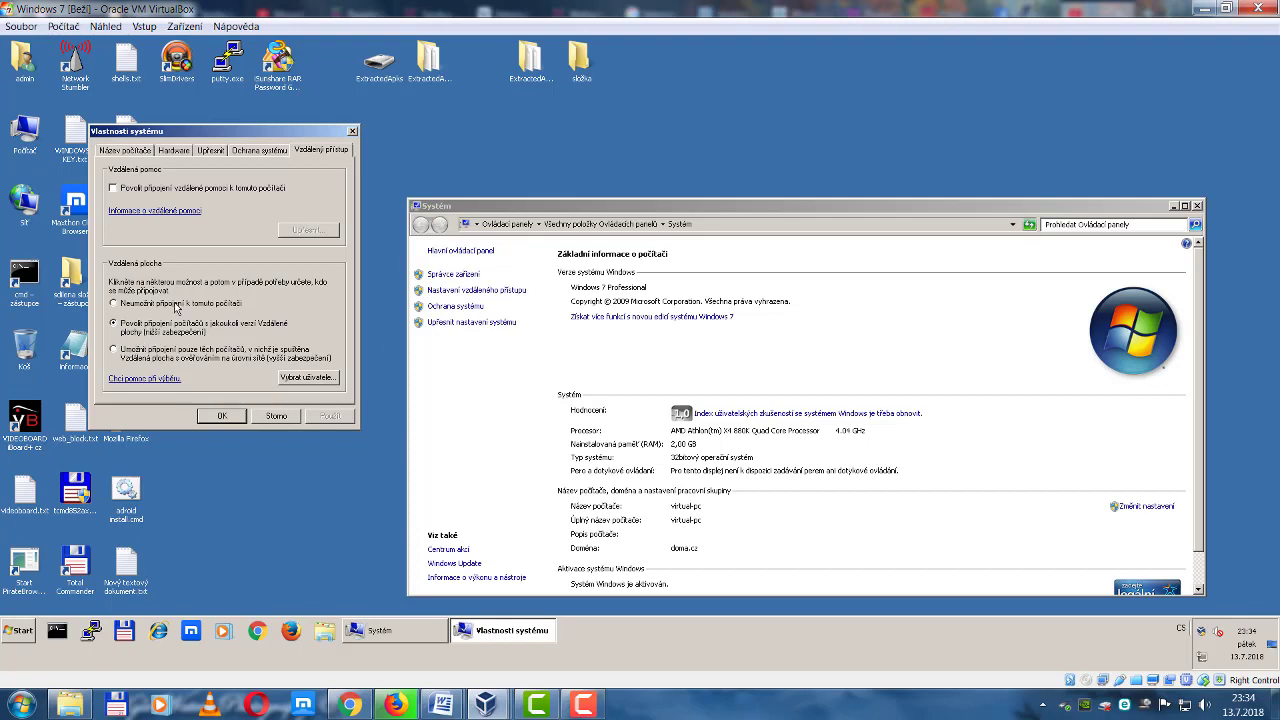
left_click(116, 304)
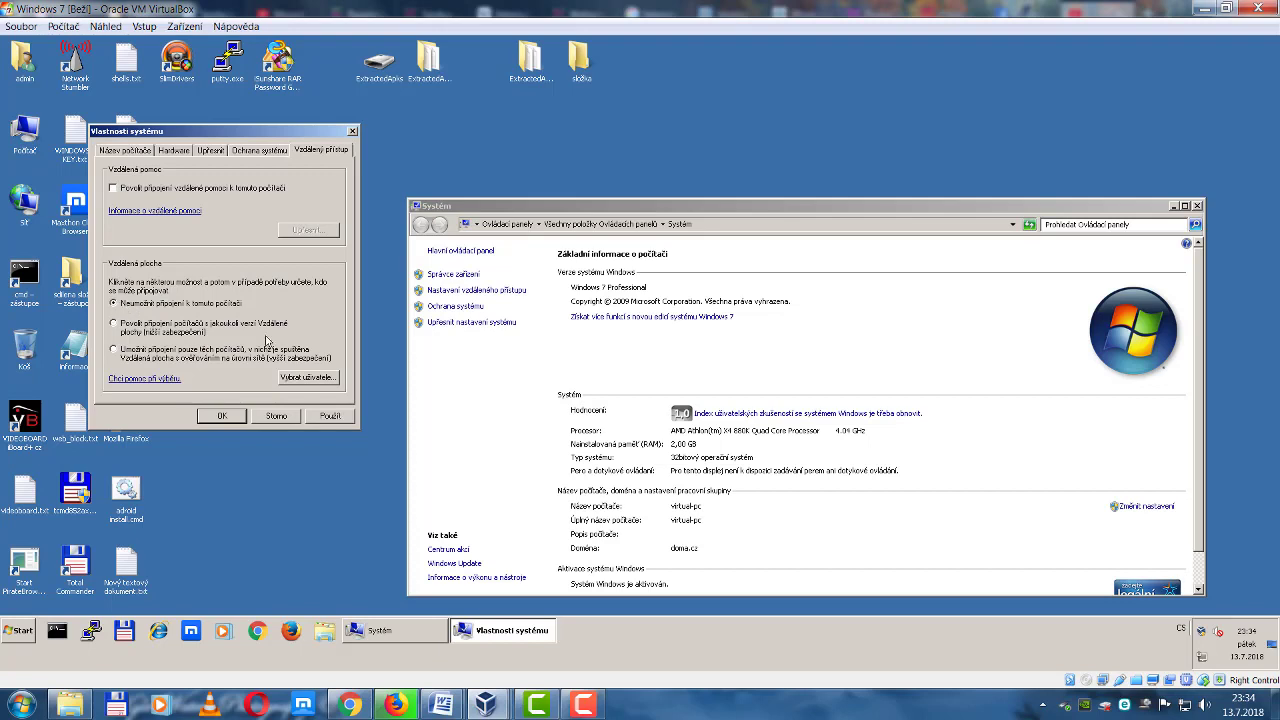
left_click(333, 416)
left_click(212, 416)
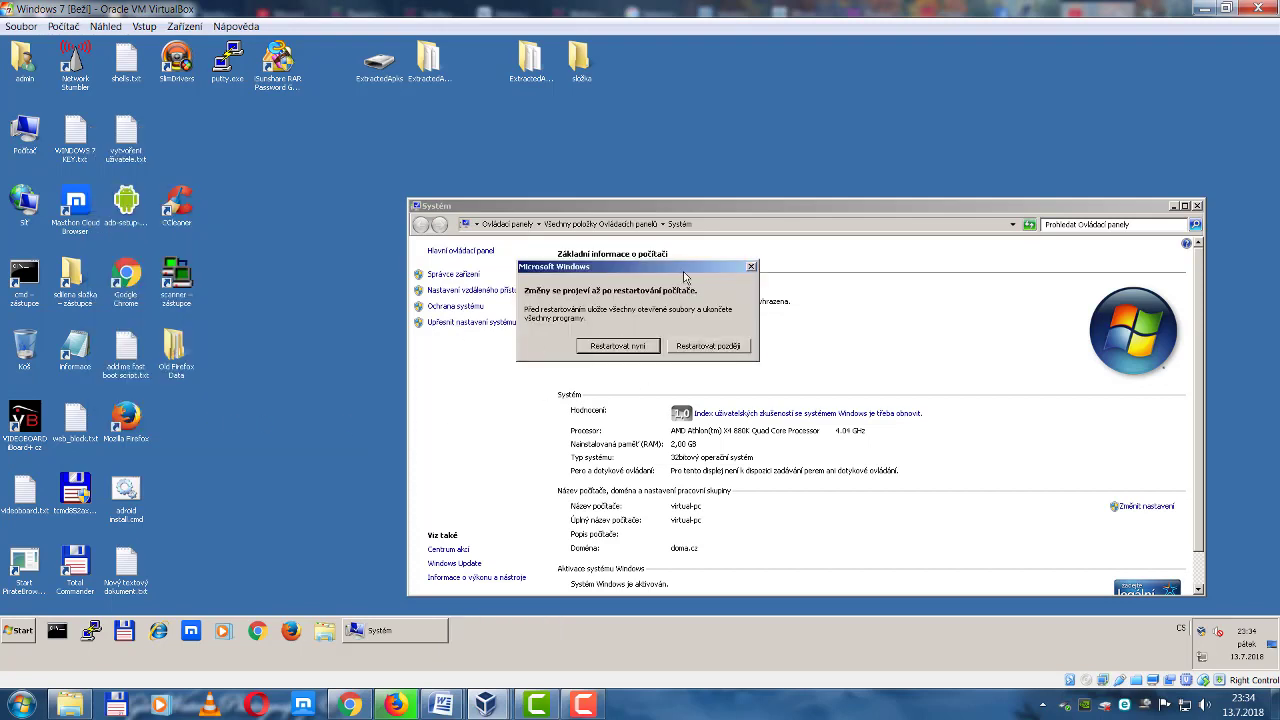
left_click(734, 350)
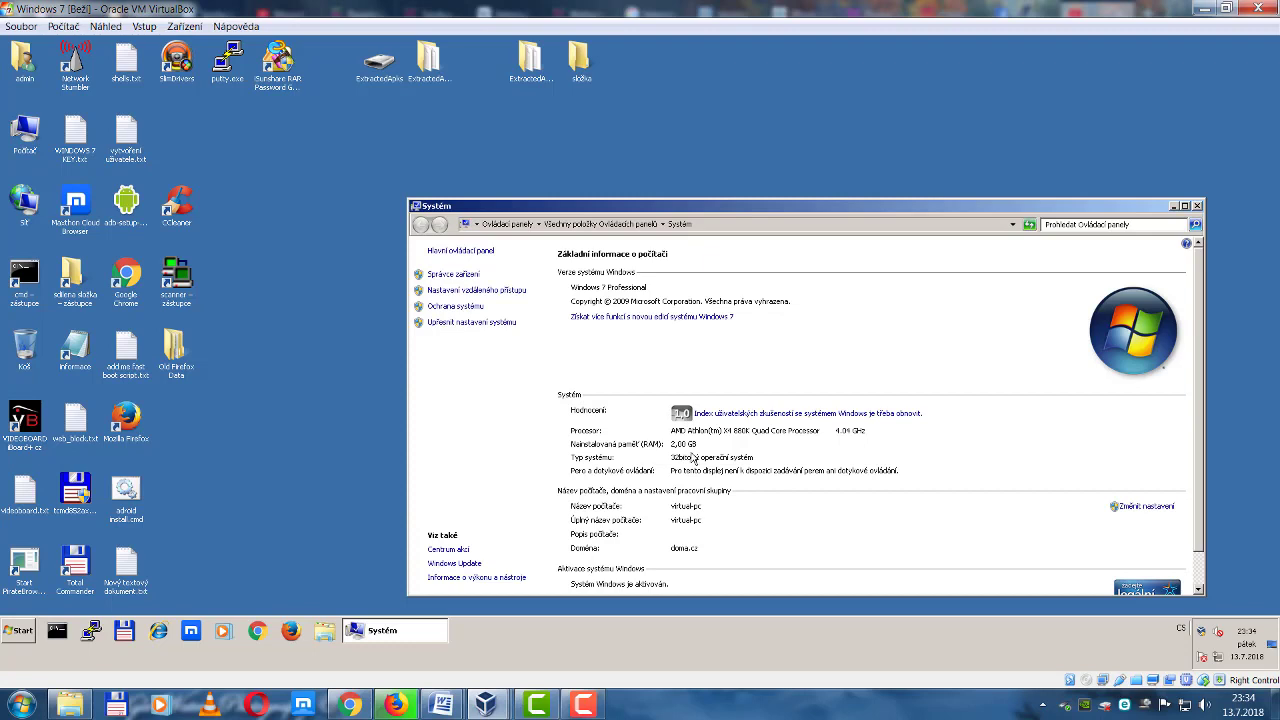
left_click(1196, 206)
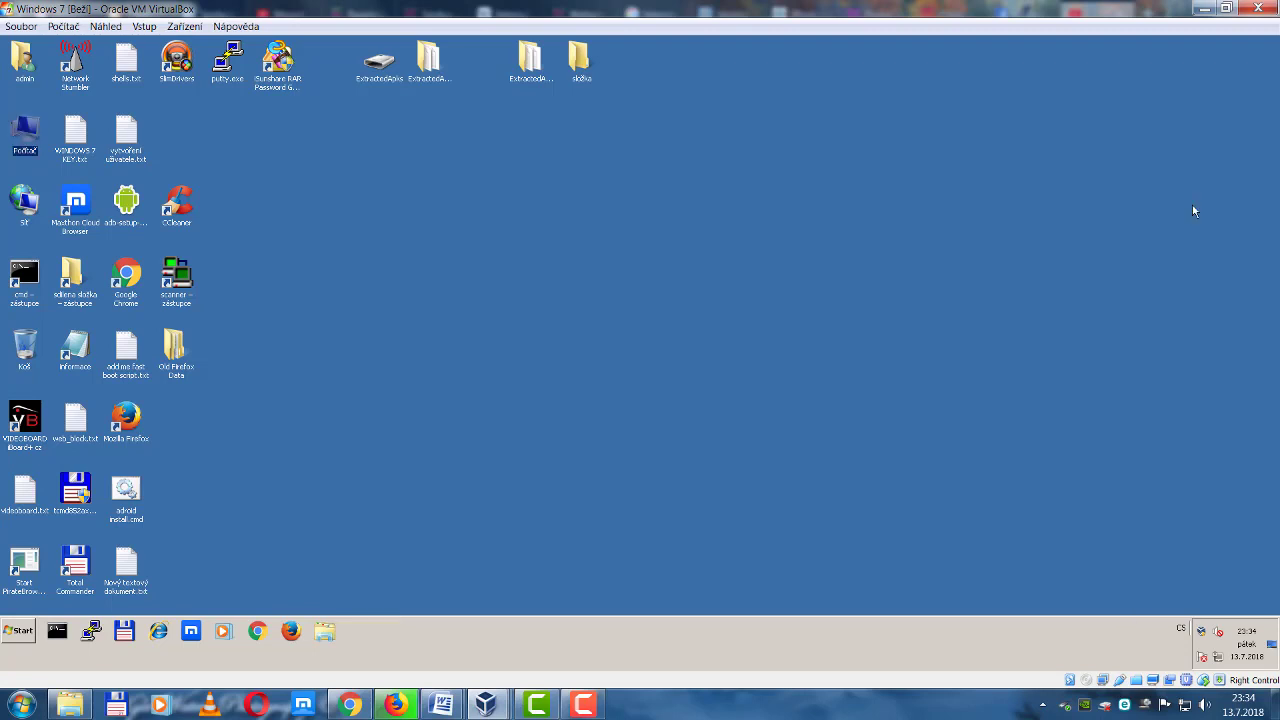
Open the properties of local disk C: from Computer and start Disk Cleanup on that drive
left_click(647, 230)
double_click(25, 132)
left_click(599, 204)
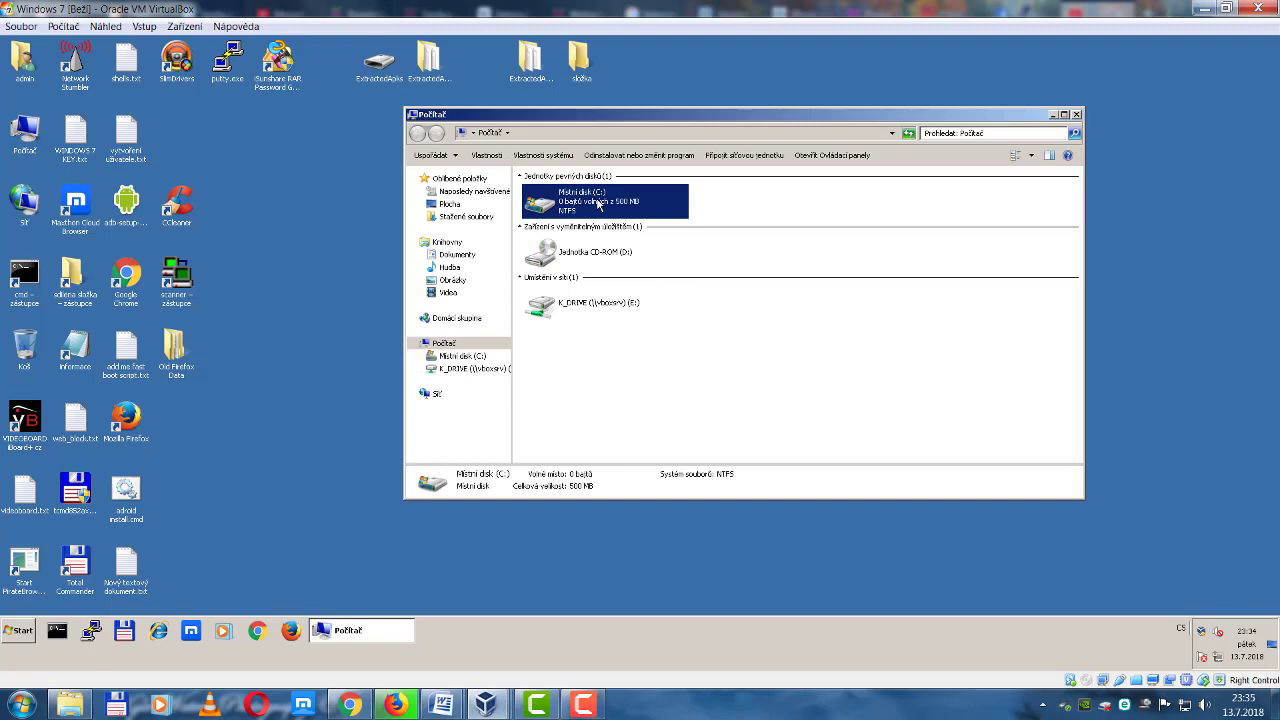
right_click(598, 203)
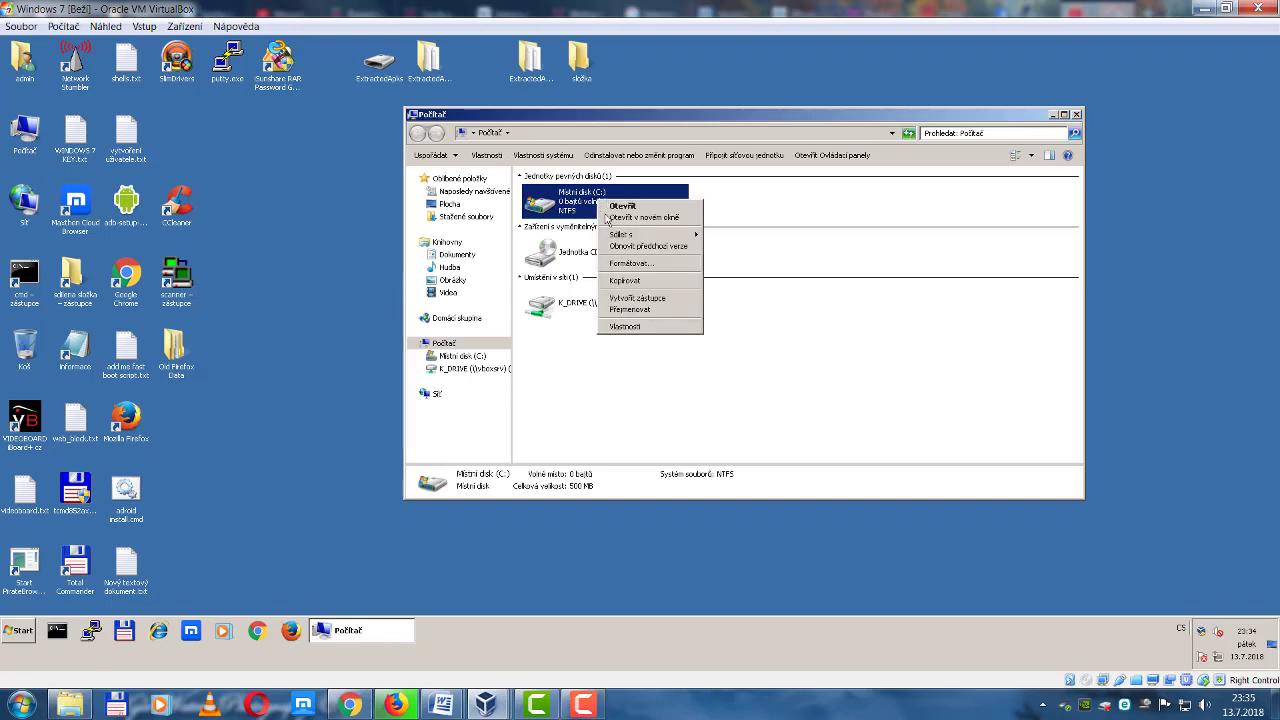
left_click(661, 327)
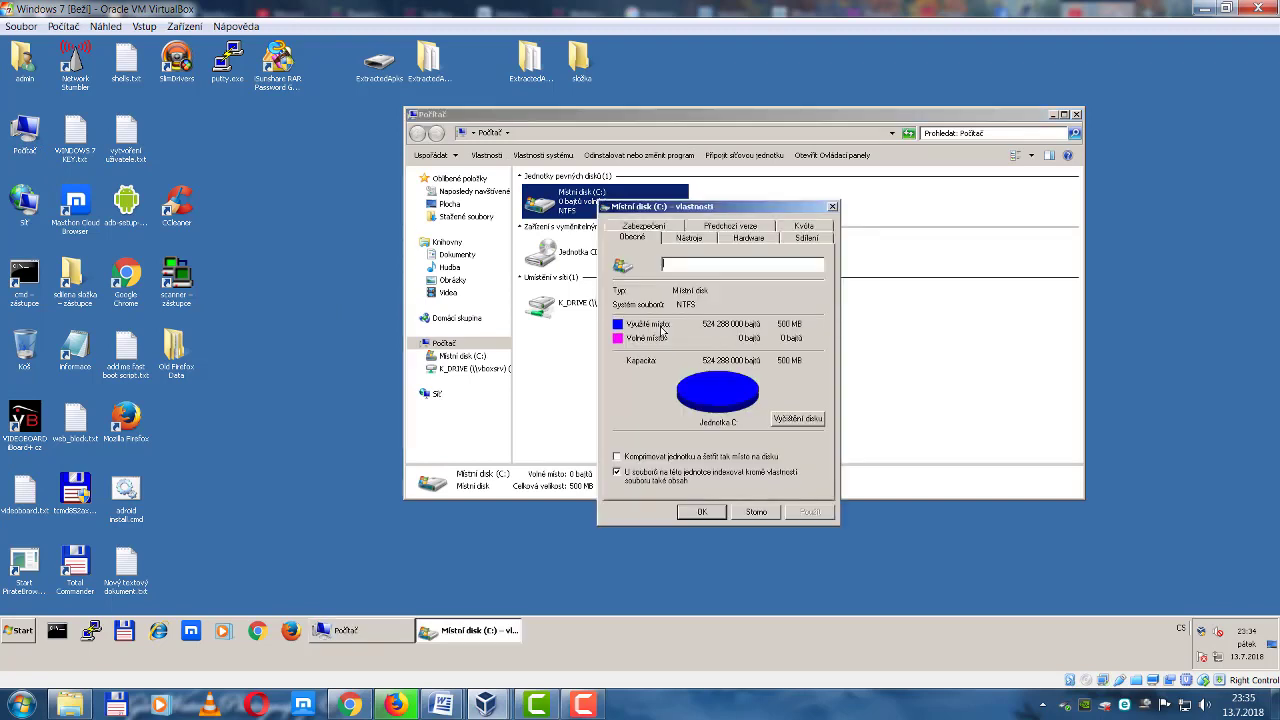
left_click(694, 240)
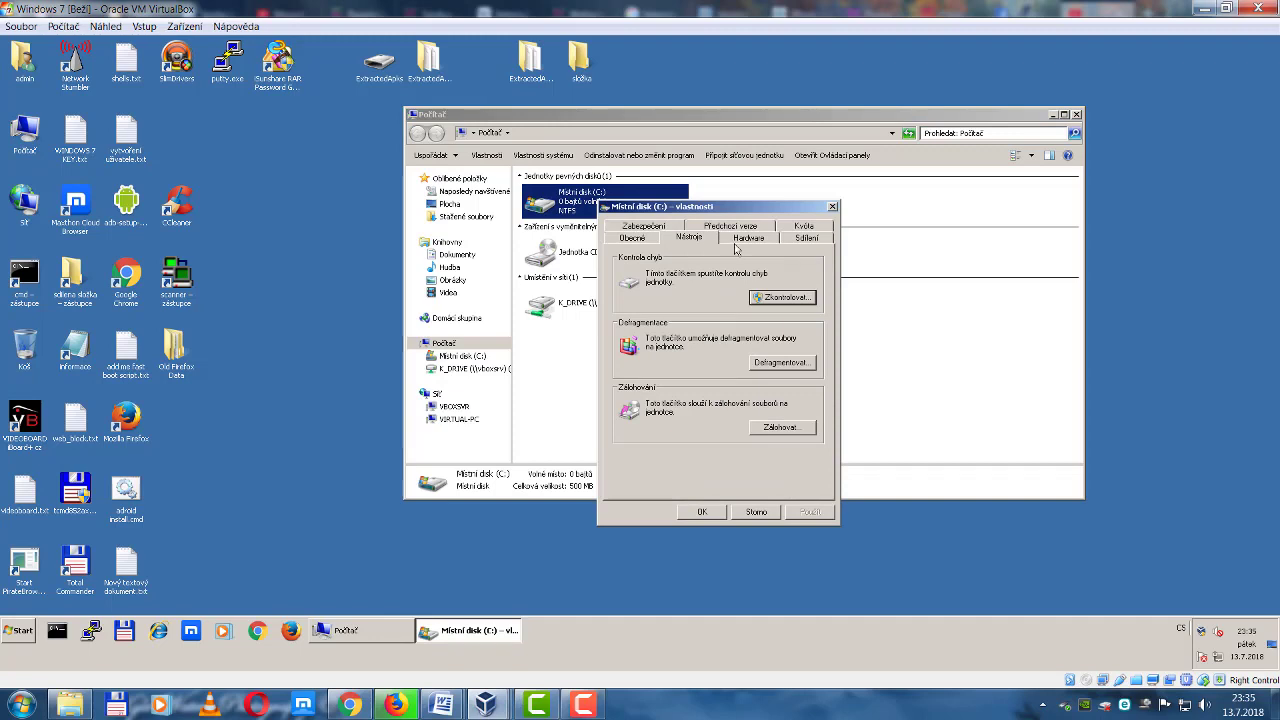
left_click(646, 242)
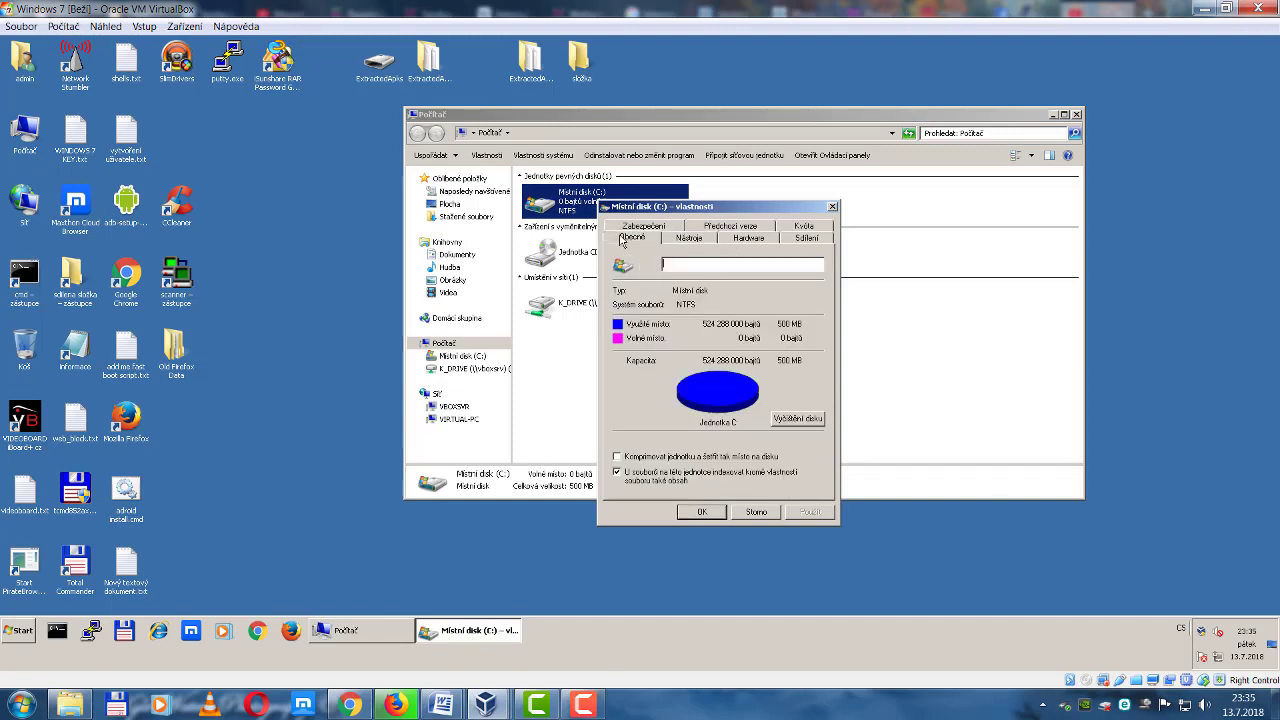
left_click(797, 420)
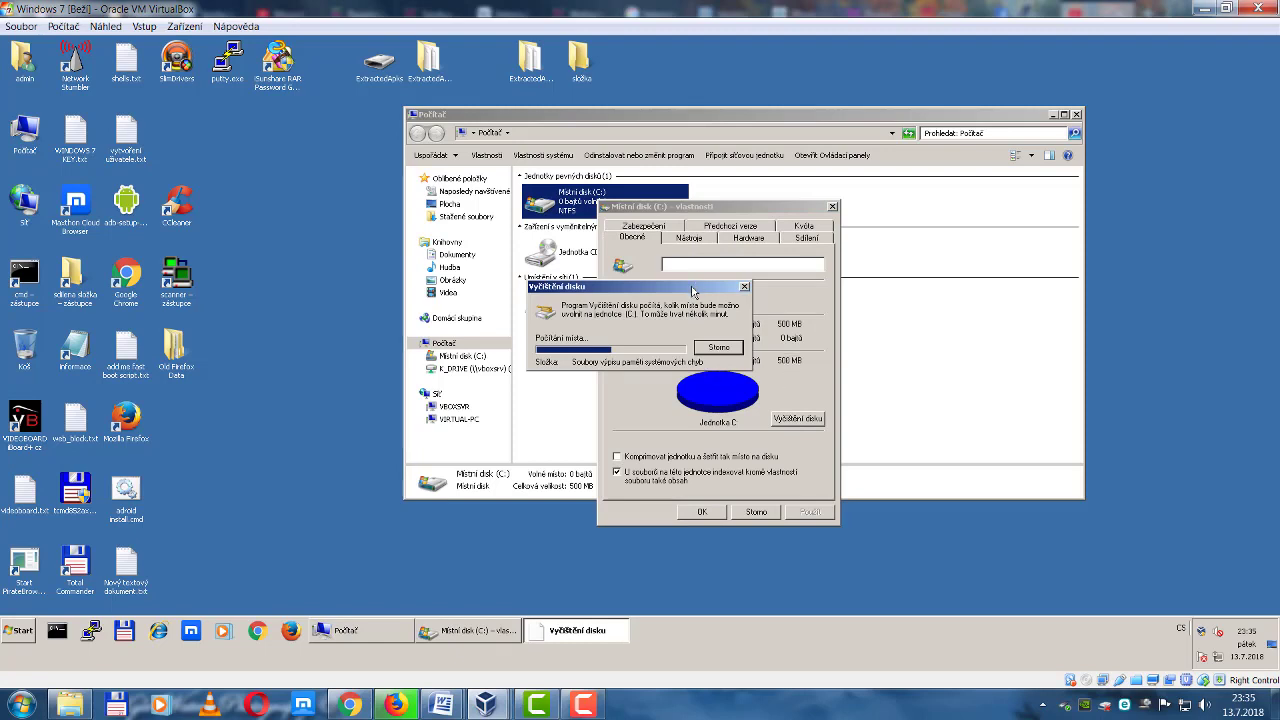
left_click_drag(692, 289, 523, 292)
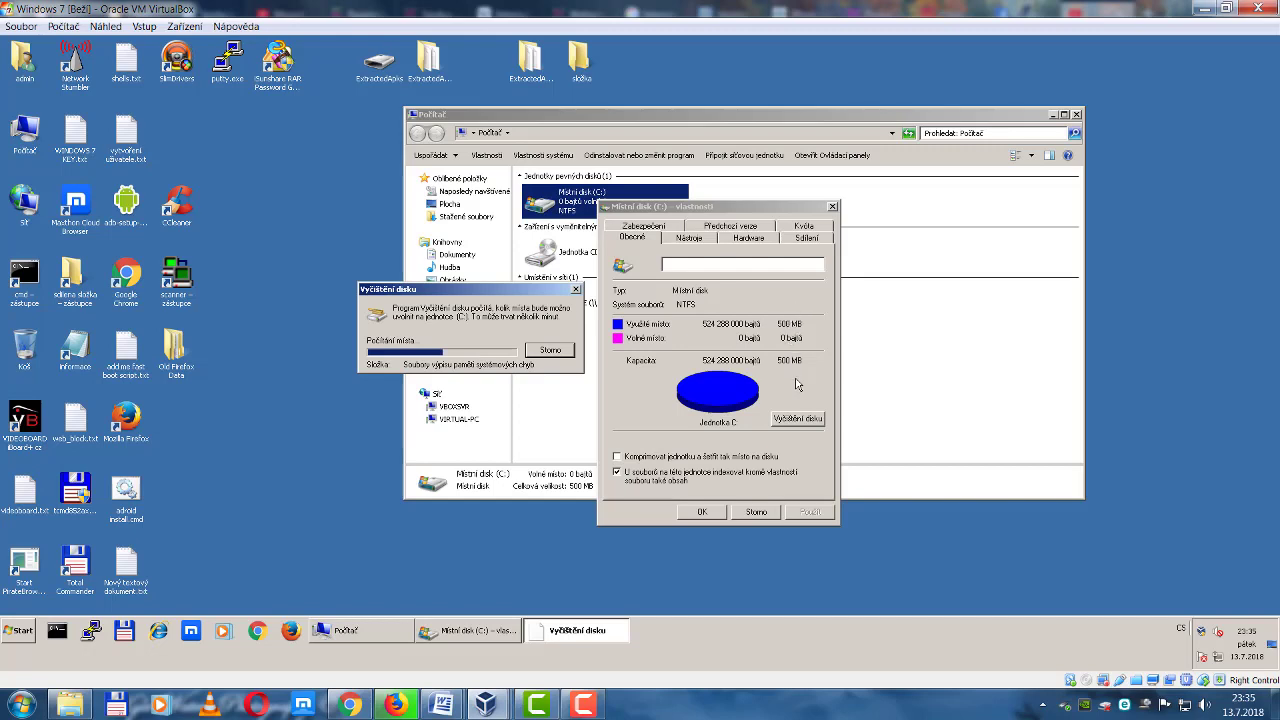
Look at the sharing, previous versions and quota settings in the properties of drive C:
left_click(801, 242)
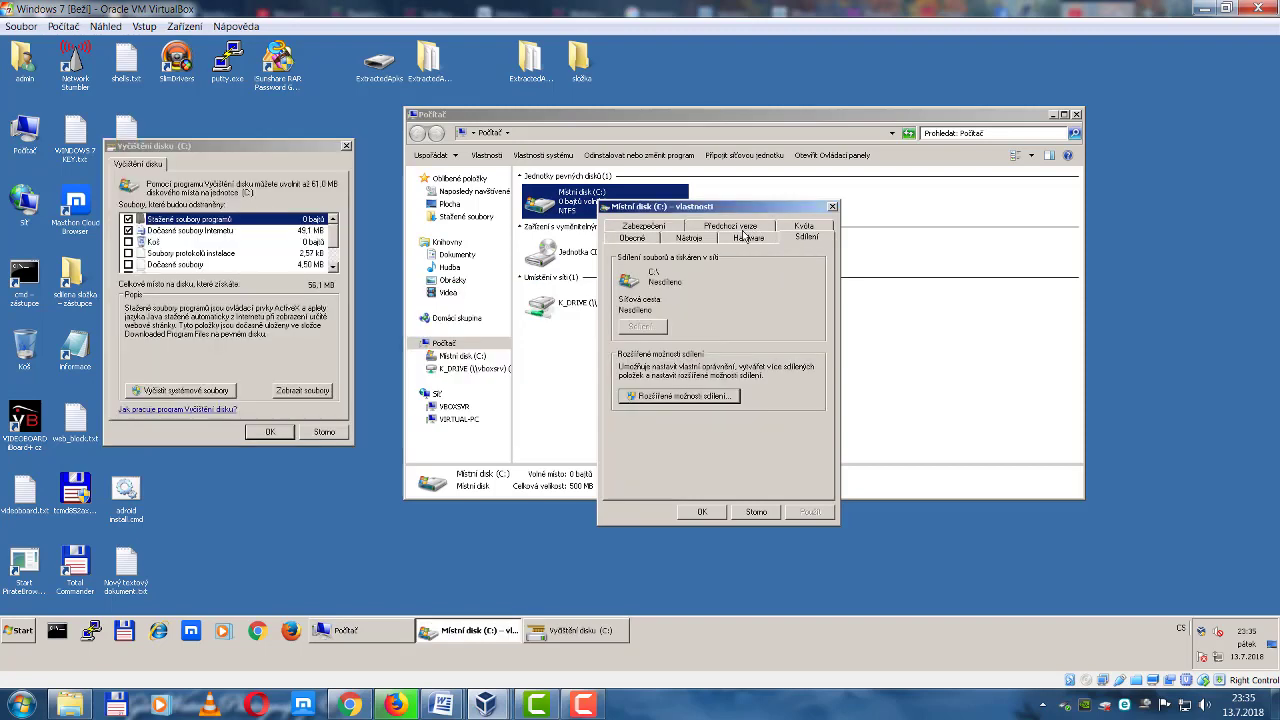
left_click(746, 237)
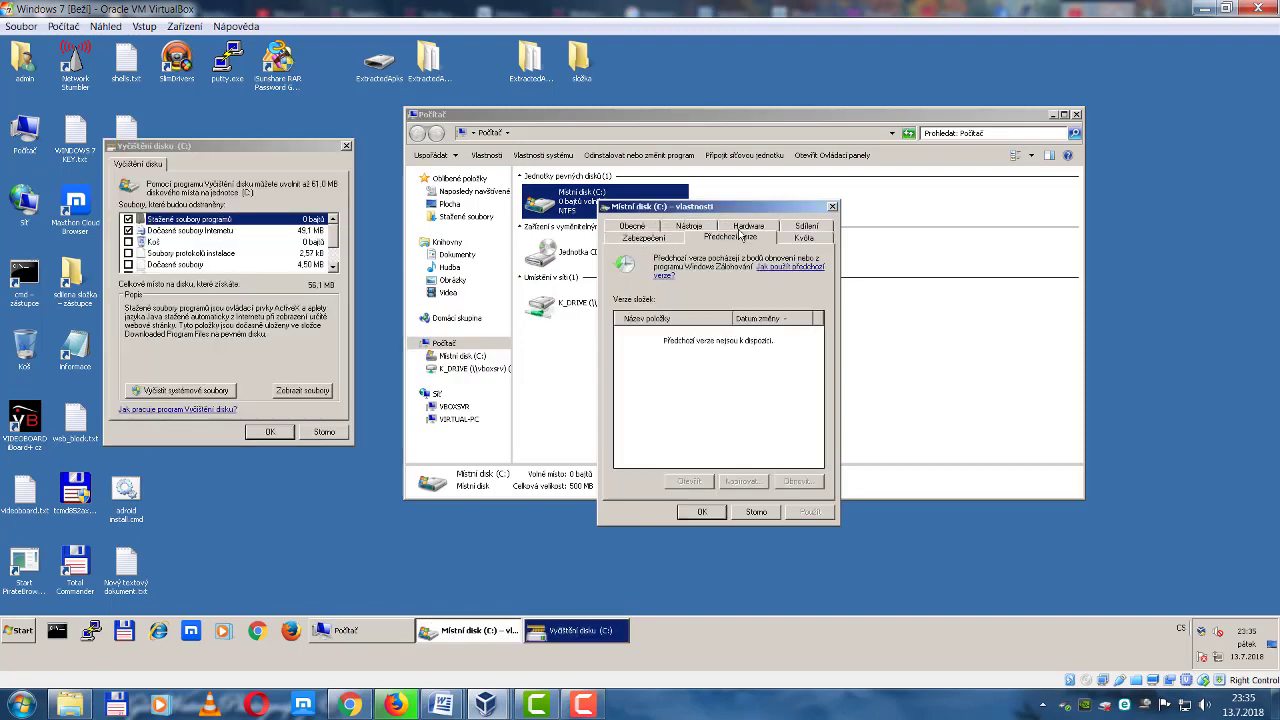
left_click(805, 227)
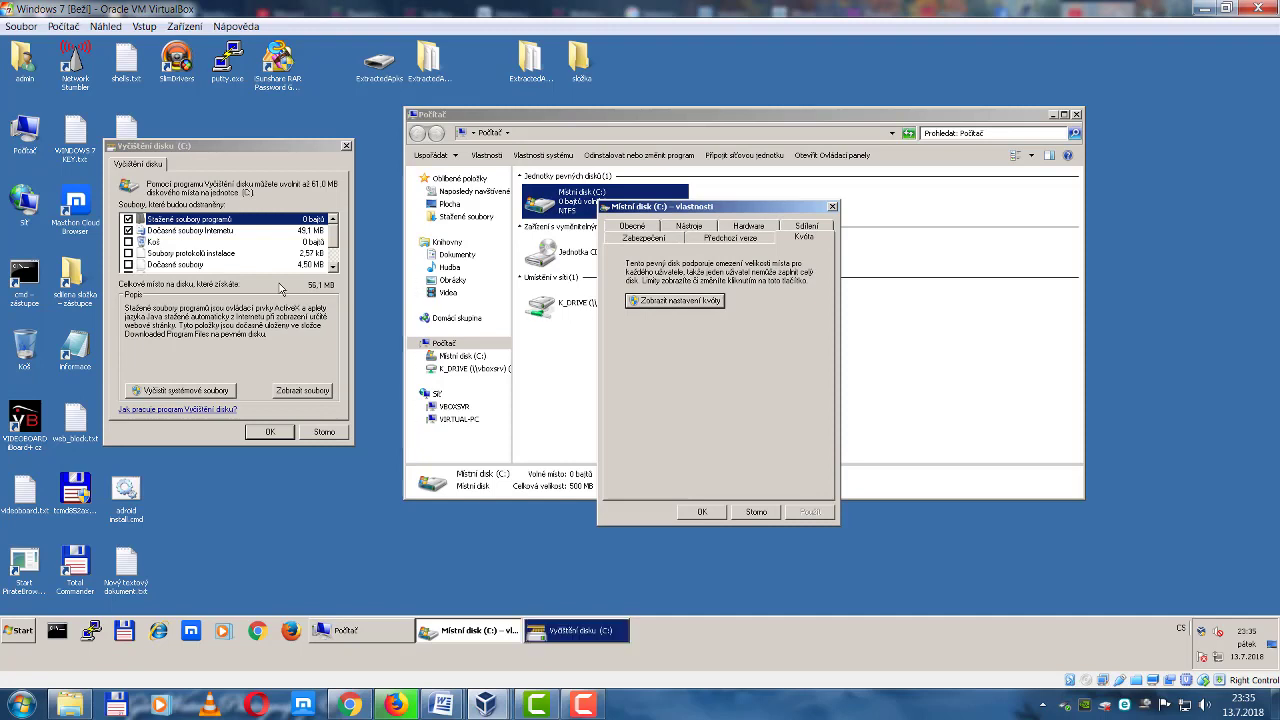
Review the removable file categories for drive C: and extend the Disk Cleanup to system files
left_click(332, 257)
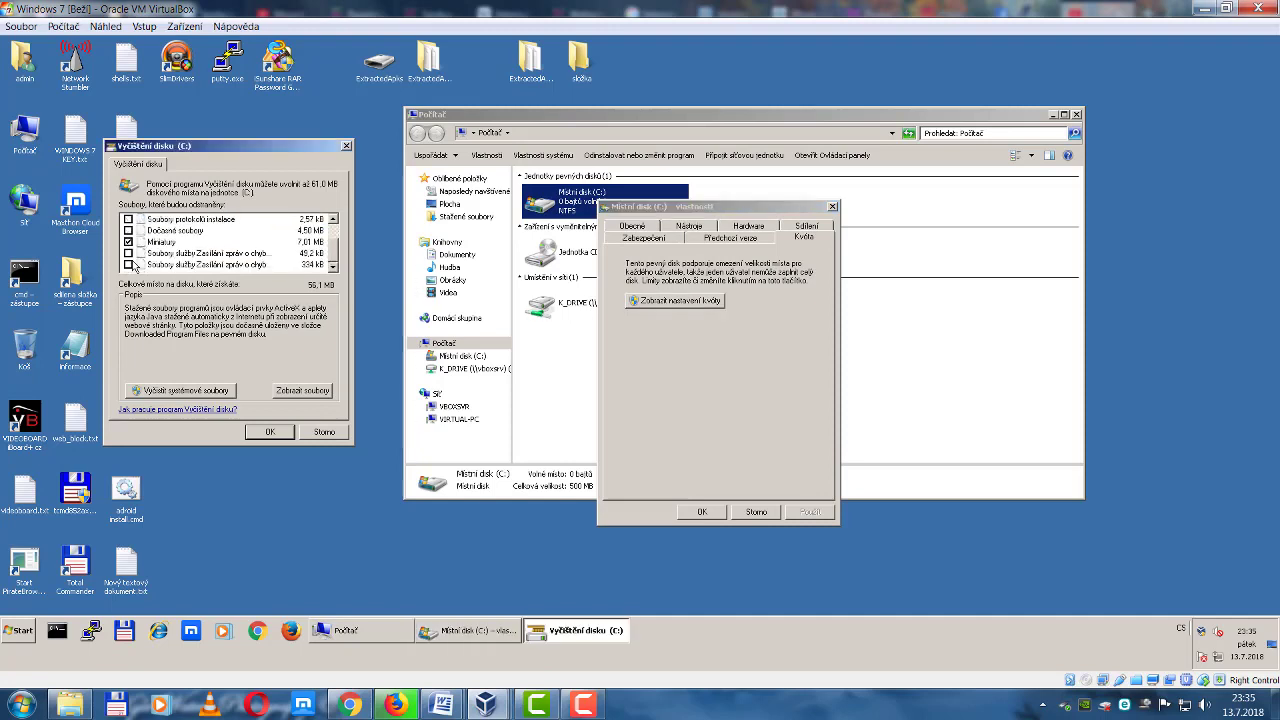
left_click(337, 225)
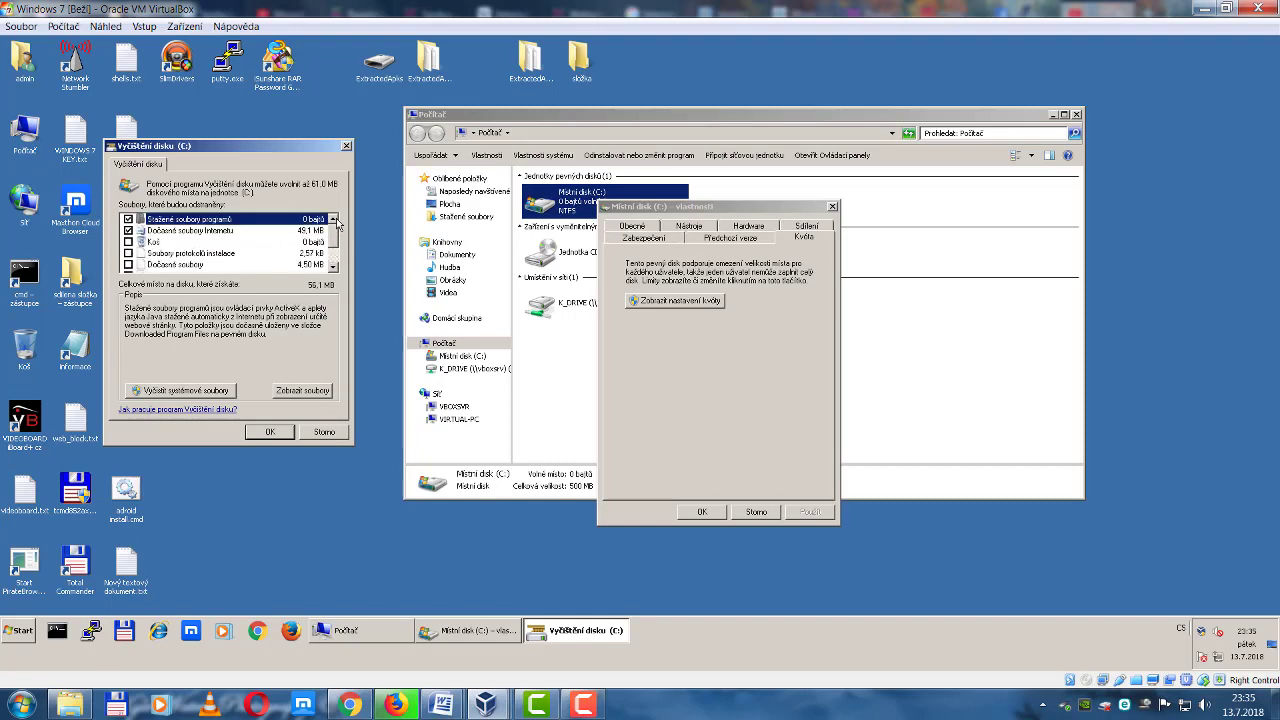
scroll(333, 254, "down", 1)
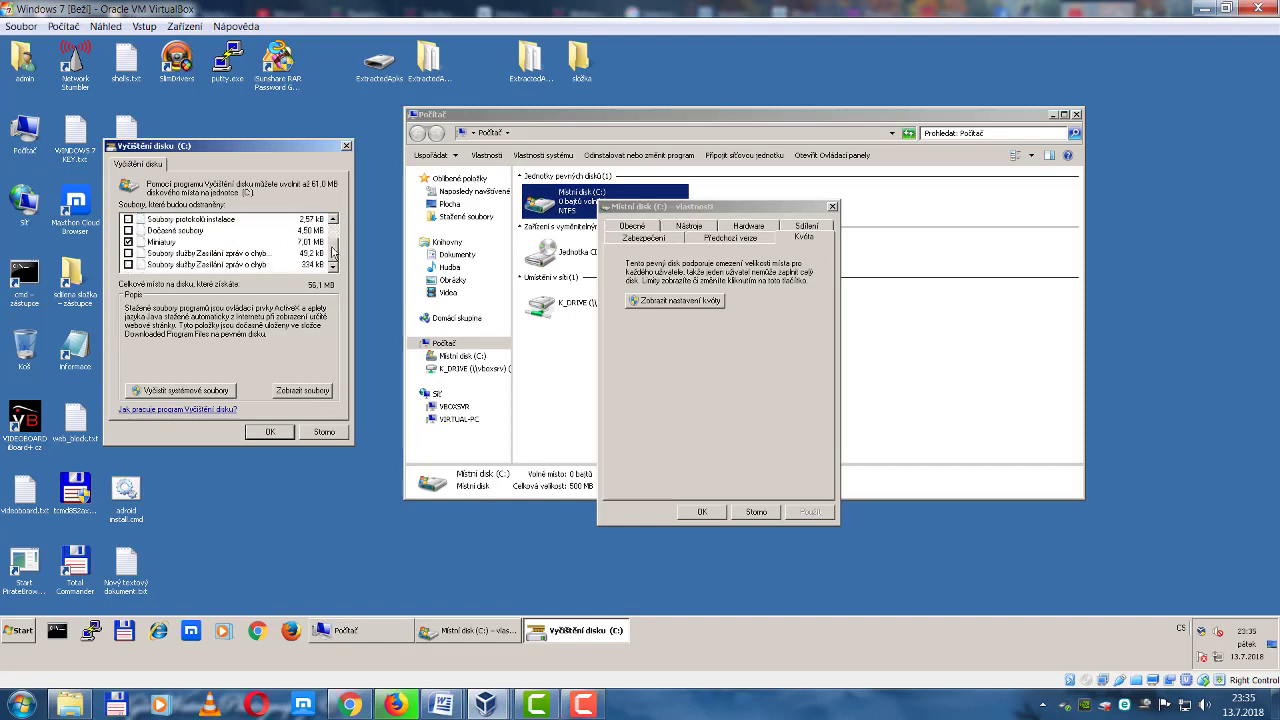
left_click(183, 392)
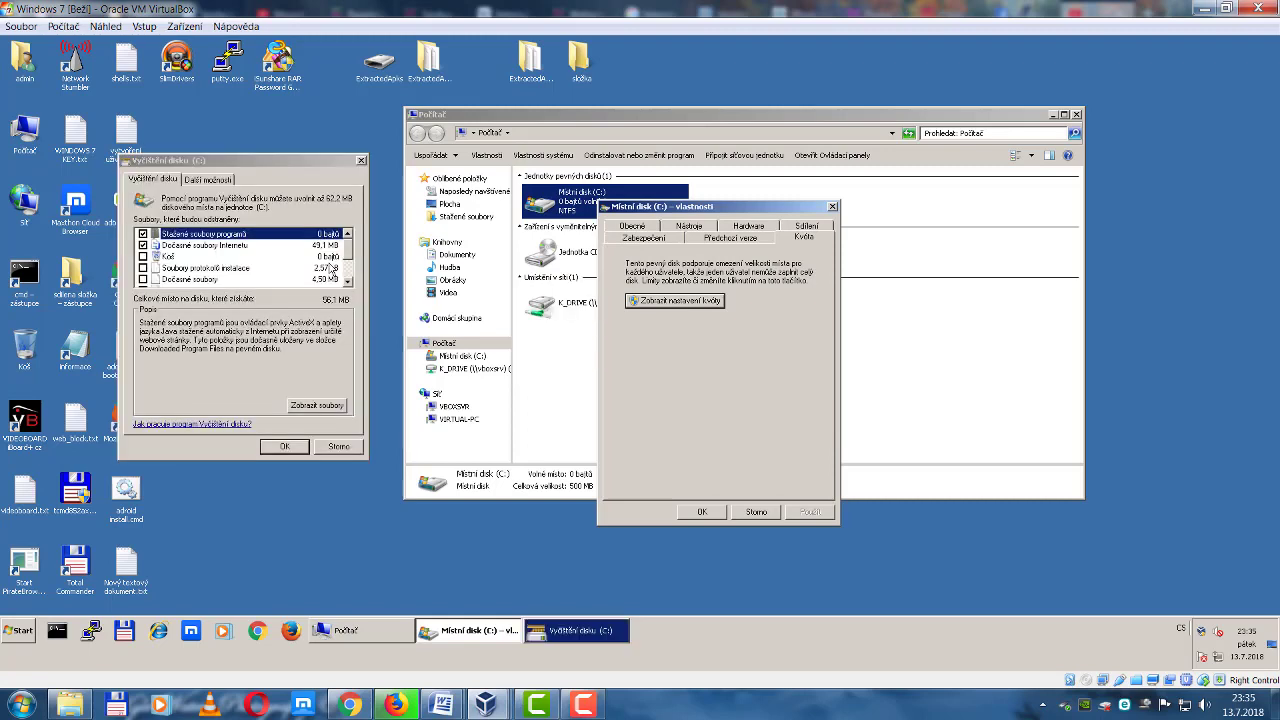
Permanently delete the selected downloaded program files, temporary internet files and thumbnails from drive C:, and close the drive properties and Computer window
left_click(349, 268)
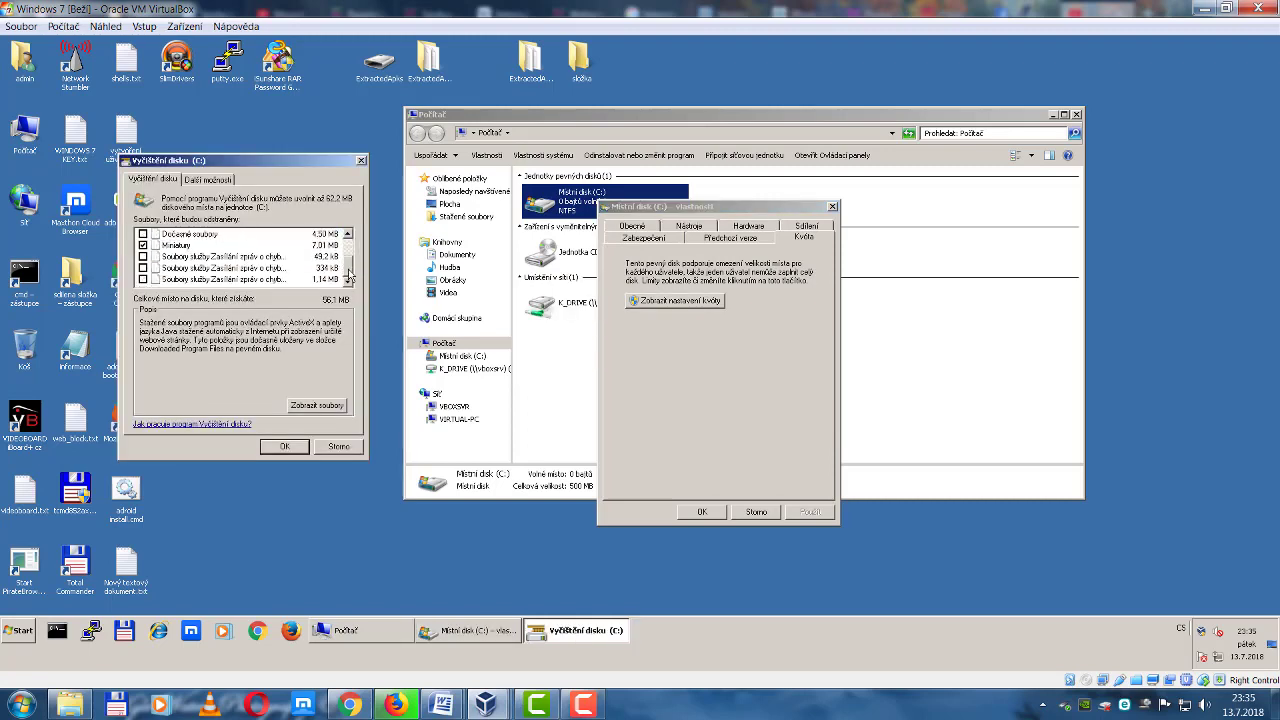
mouse_move(349, 272)
left_mouse_down()
mouse_move(349, 245)
mouse_move(347, 286)
left_mouse_up()
left_click(278, 447)
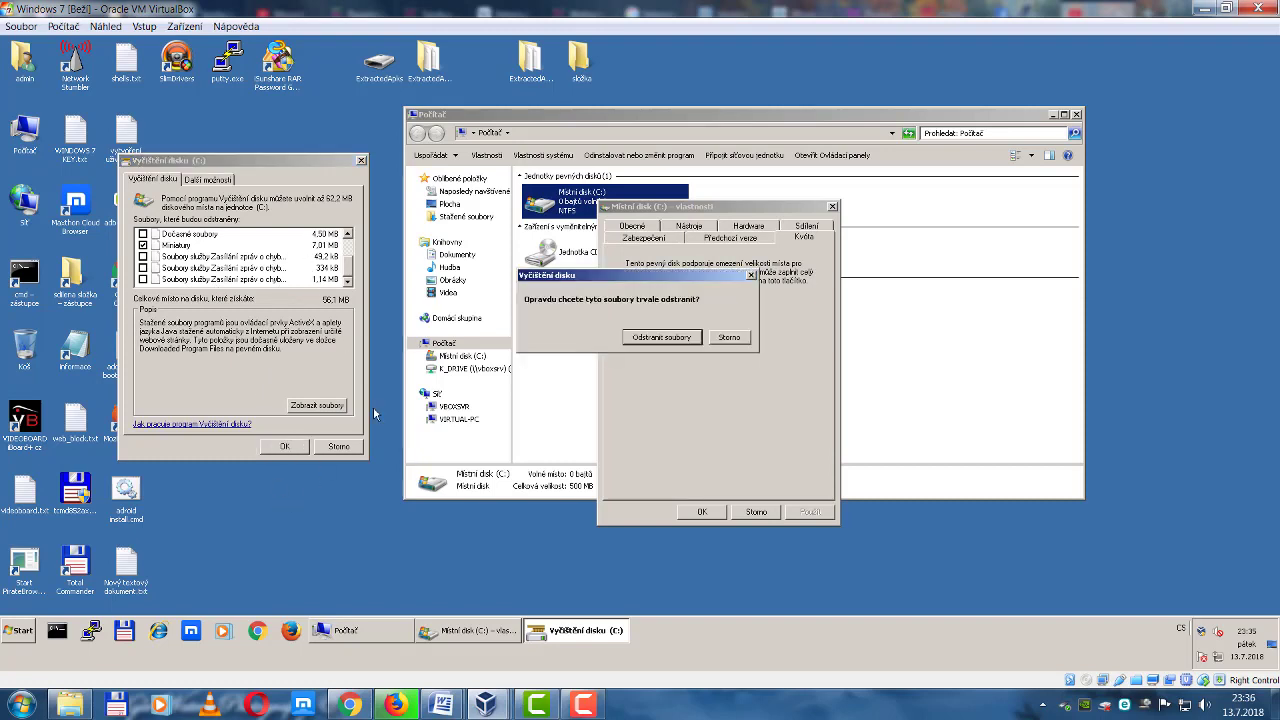
left_click(652, 340)
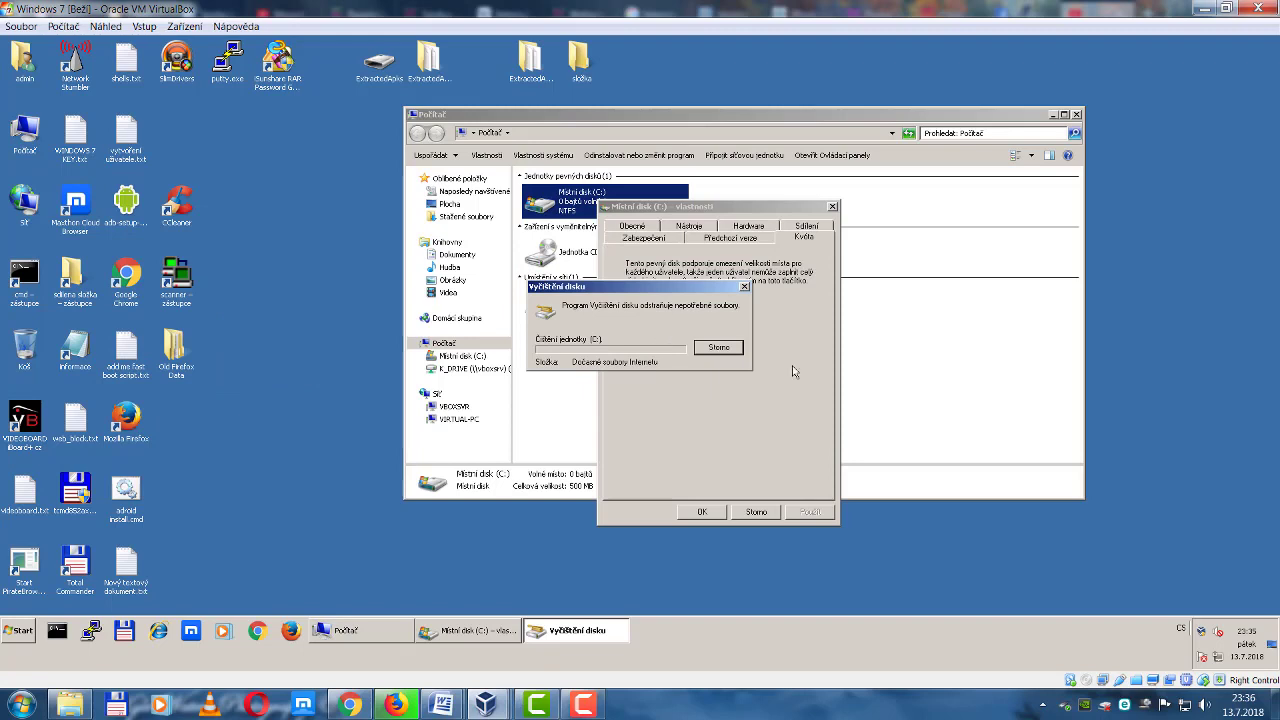
left_click(703, 512)
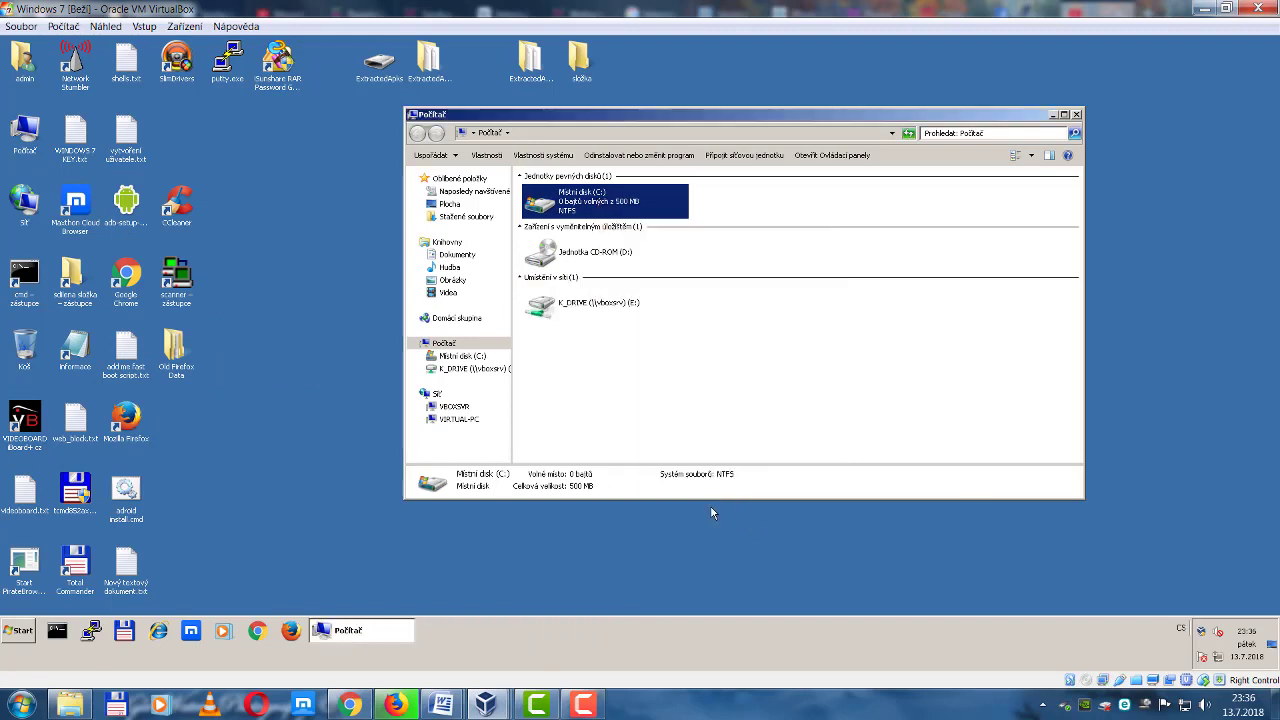
left_click(1076, 114)
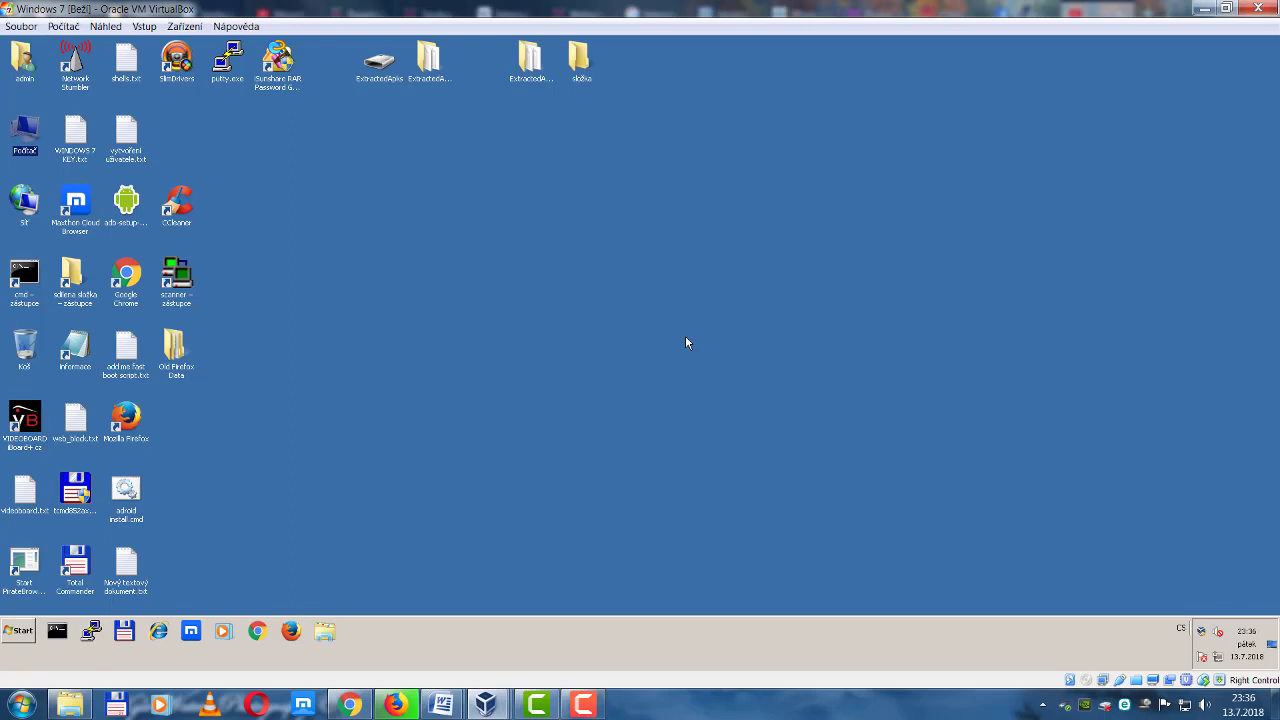
left_click(583, 705)
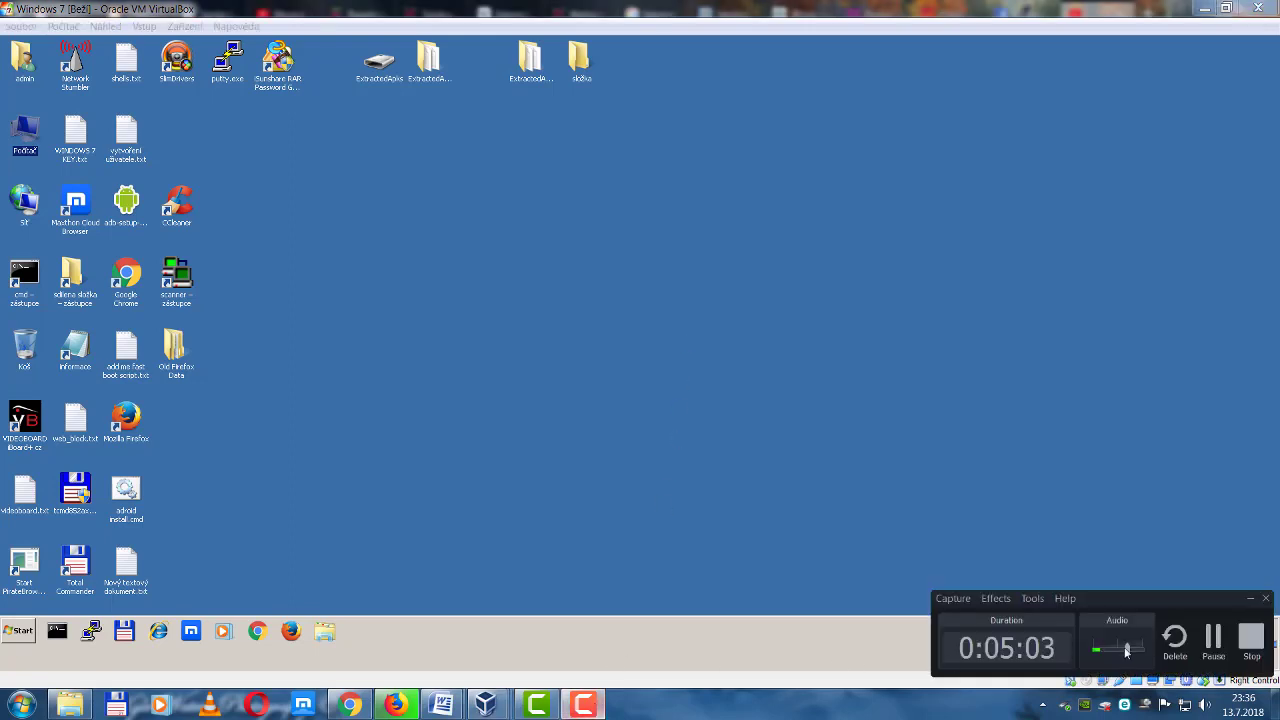